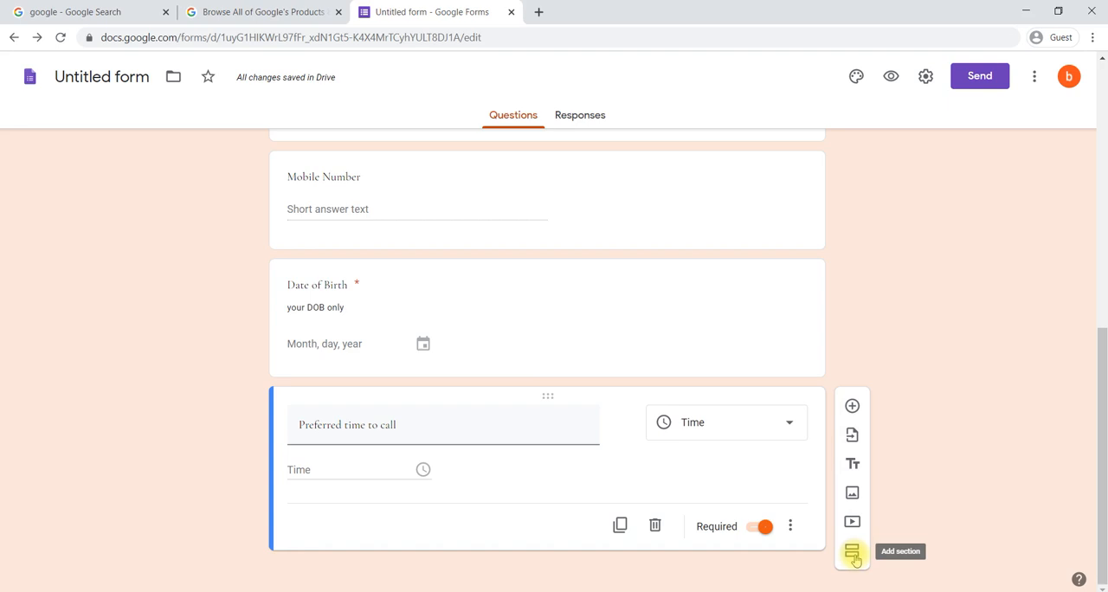
# Step: Add a new section to the form after the "Preferred time to call" question
pyautogui.click(853, 555)
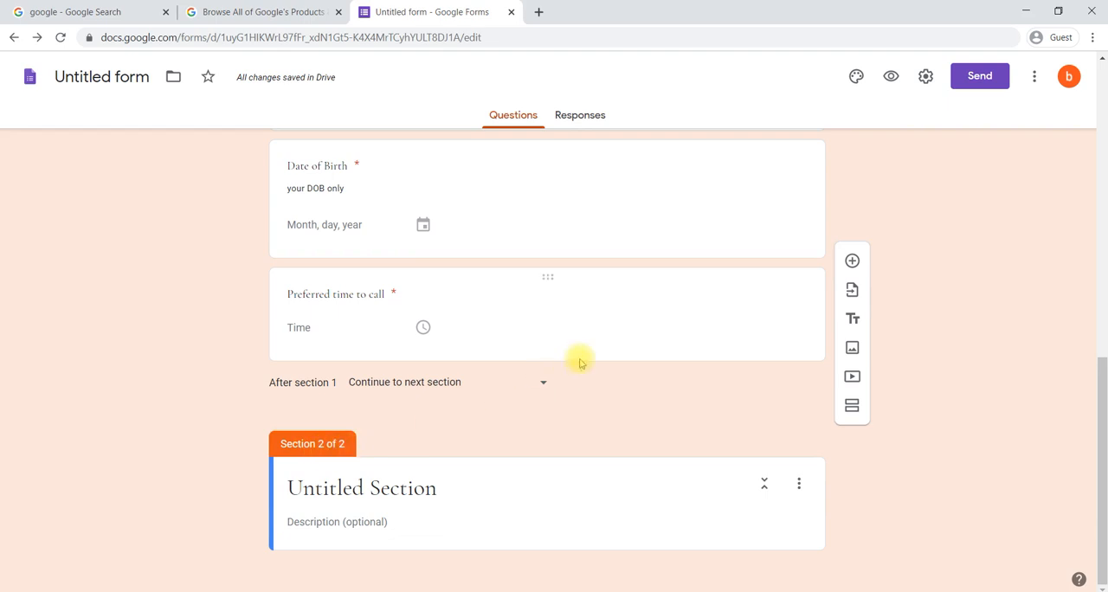
pyautogui.scroll(10, 578, 358)
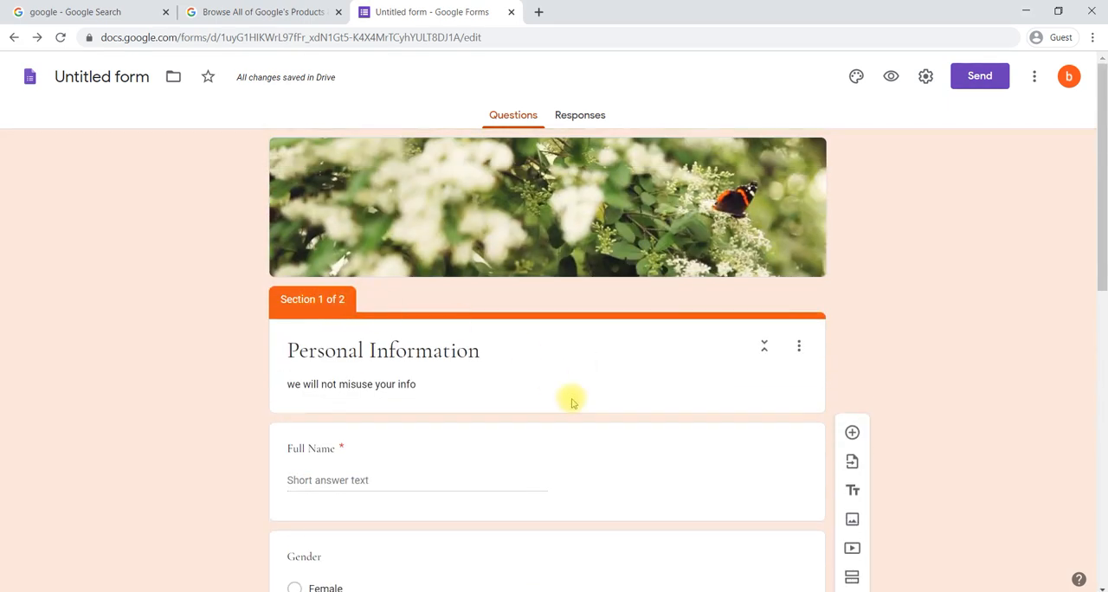
pyautogui.scroll(-5, 559, 408)
pyautogui.scroll(-4, 560, 409)
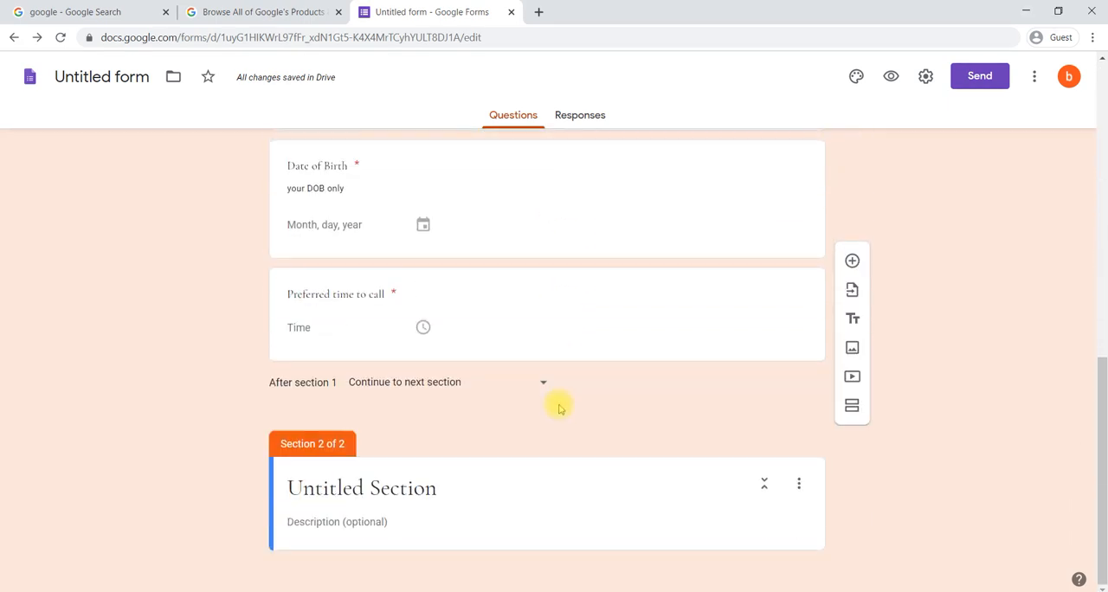
# Step: Title the new second section "Feedback on Products"
pyautogui.click(403, 489)
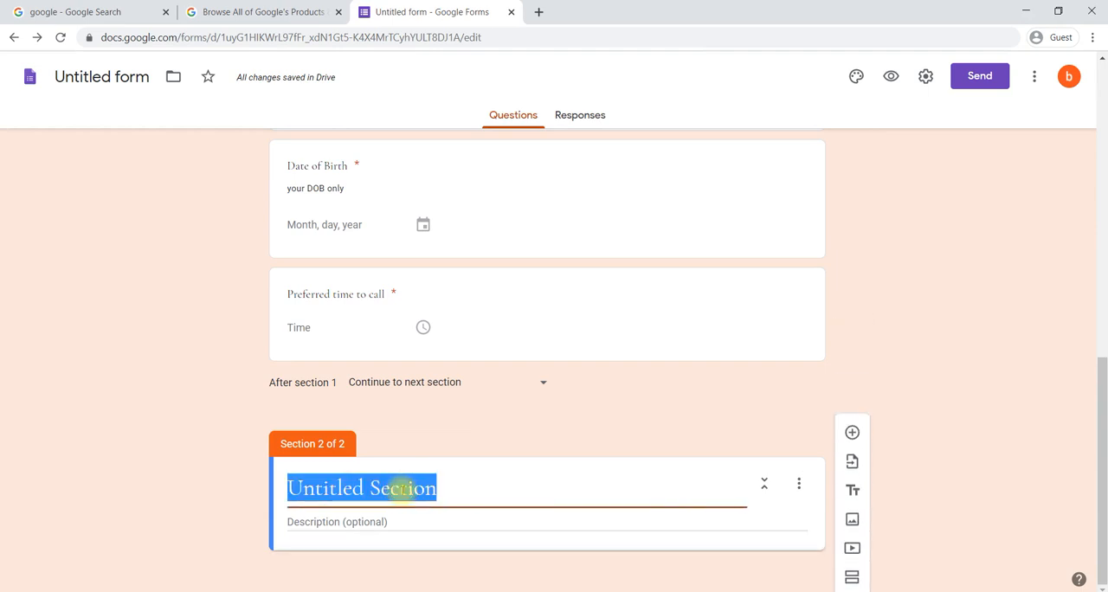
pyautogui.write('Feedback ')
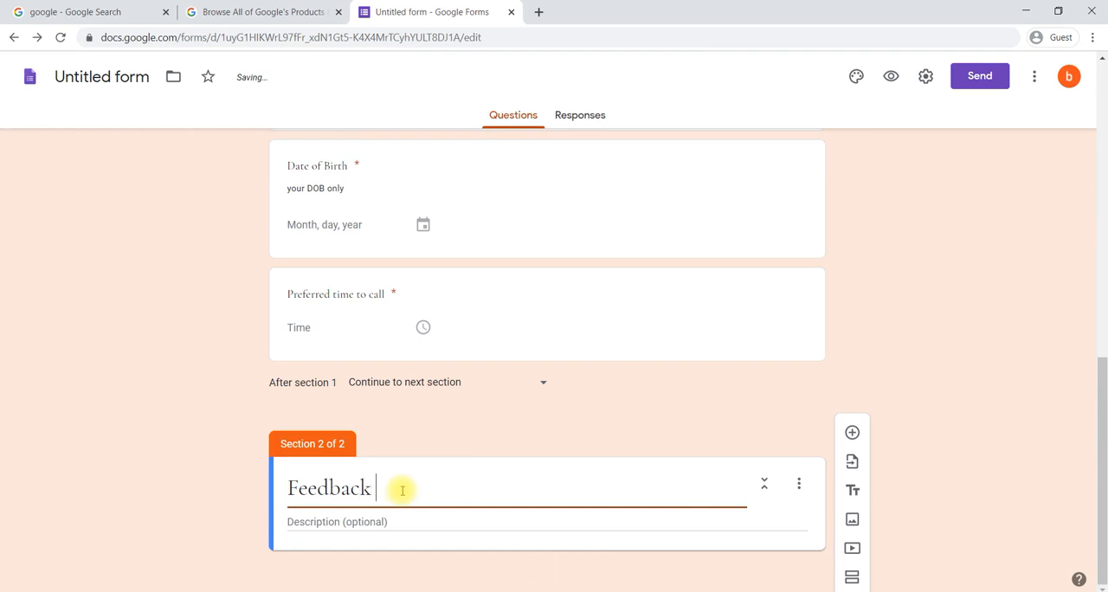
pyautogui.write('on Product')
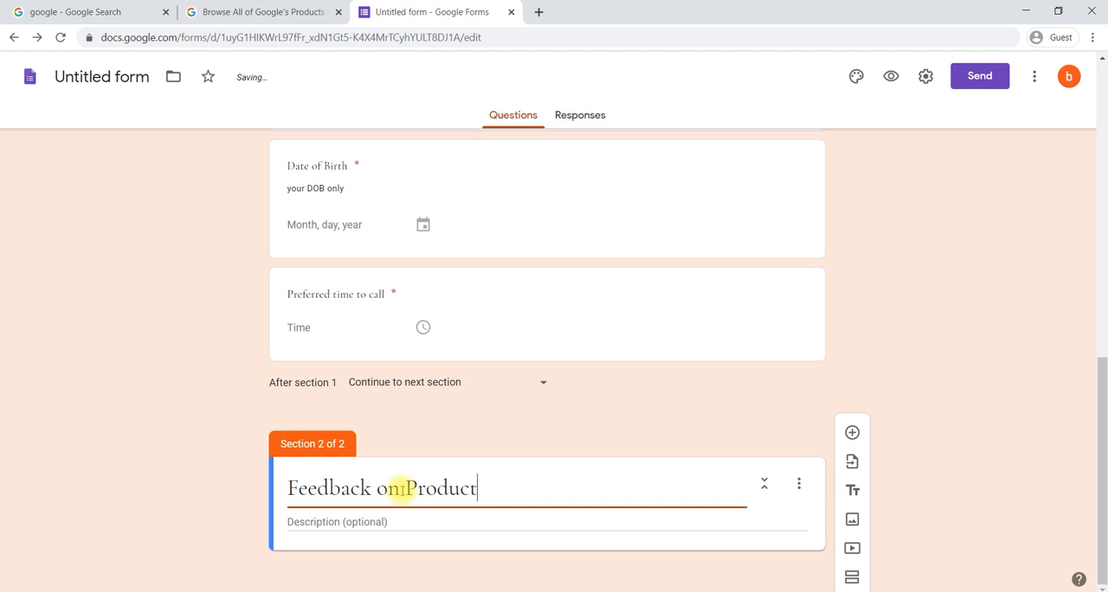
pyautogui.write('s')
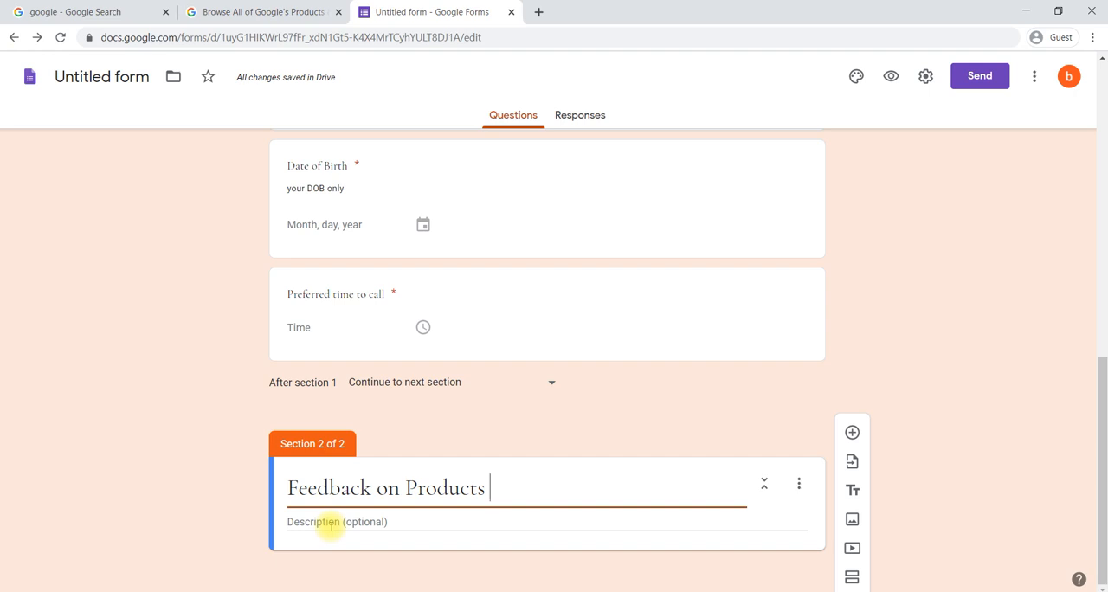
pyautogui.click(530, 437)
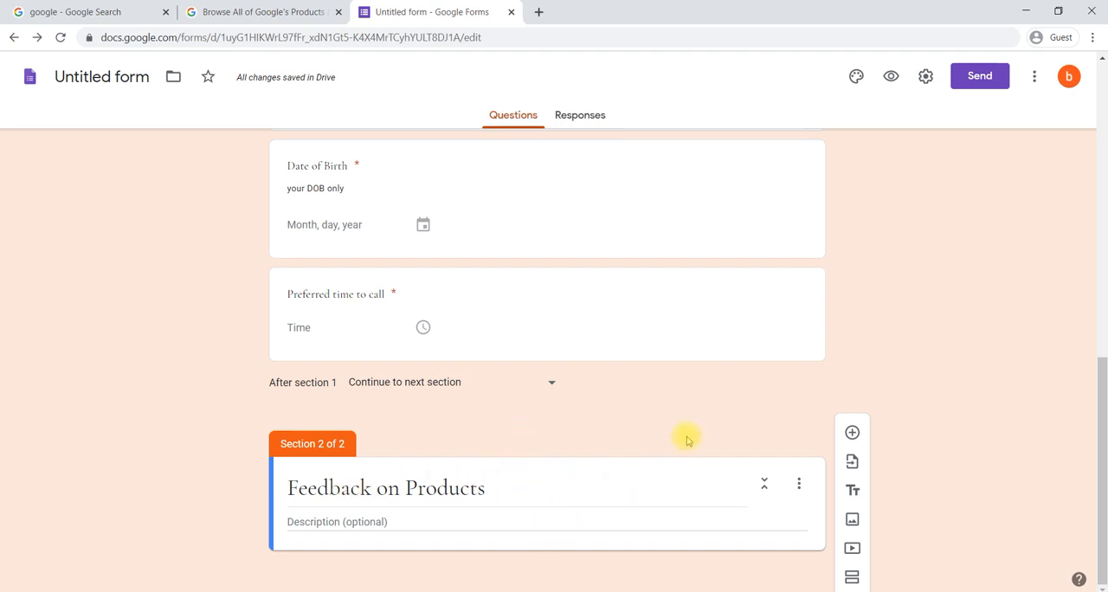
# Step: Add a question to the "Feedback on Products" section and set its type to Checkboxes
pyautogui.click(853, 434)
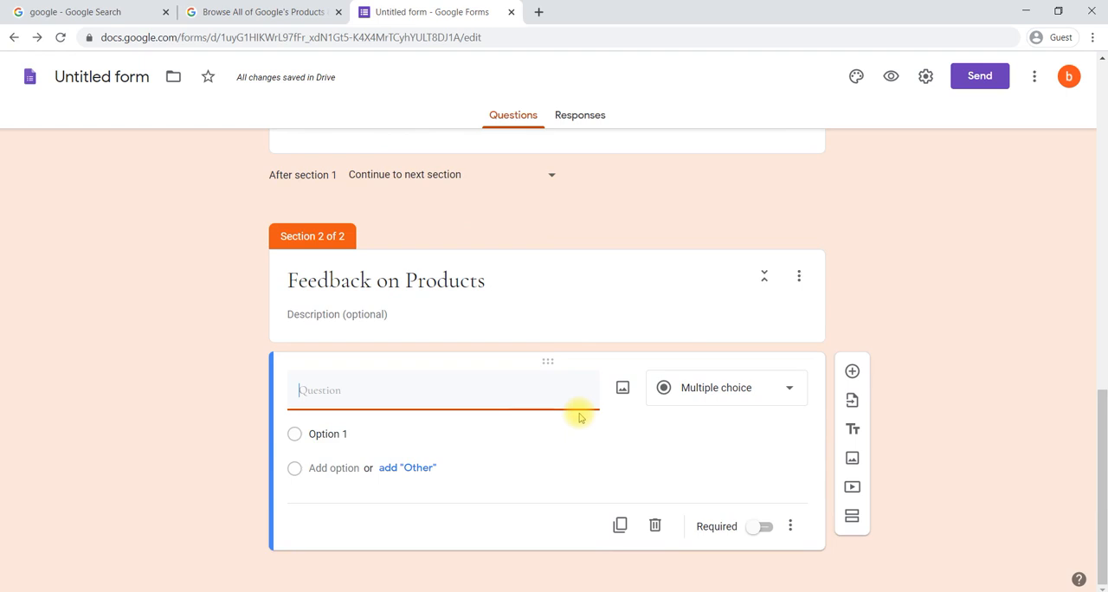
pyautogui.click(700, 394)
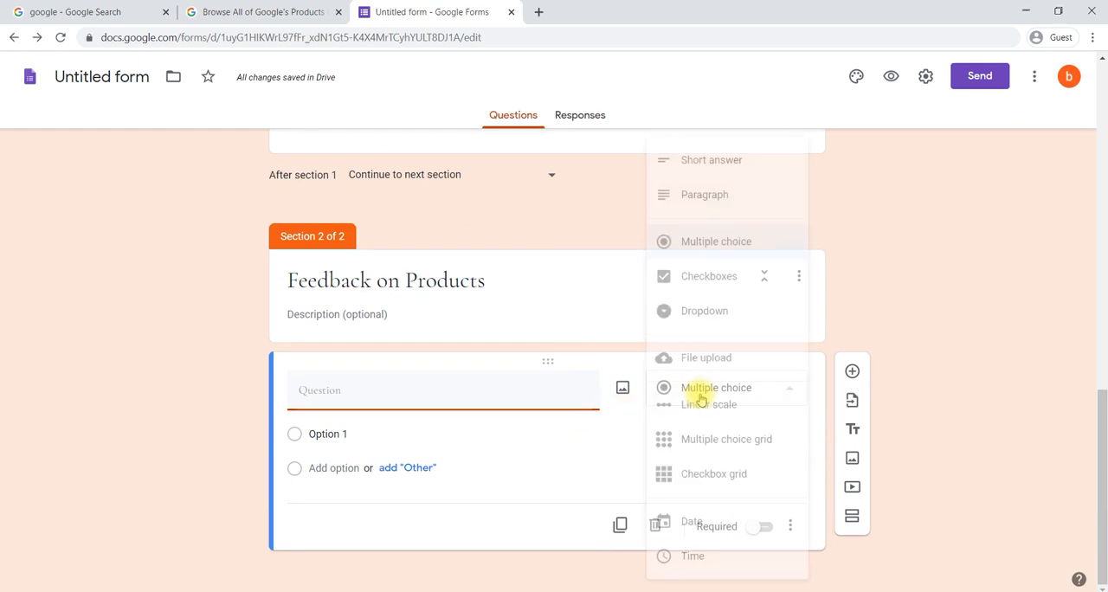
pyautogui.click(693, 279)
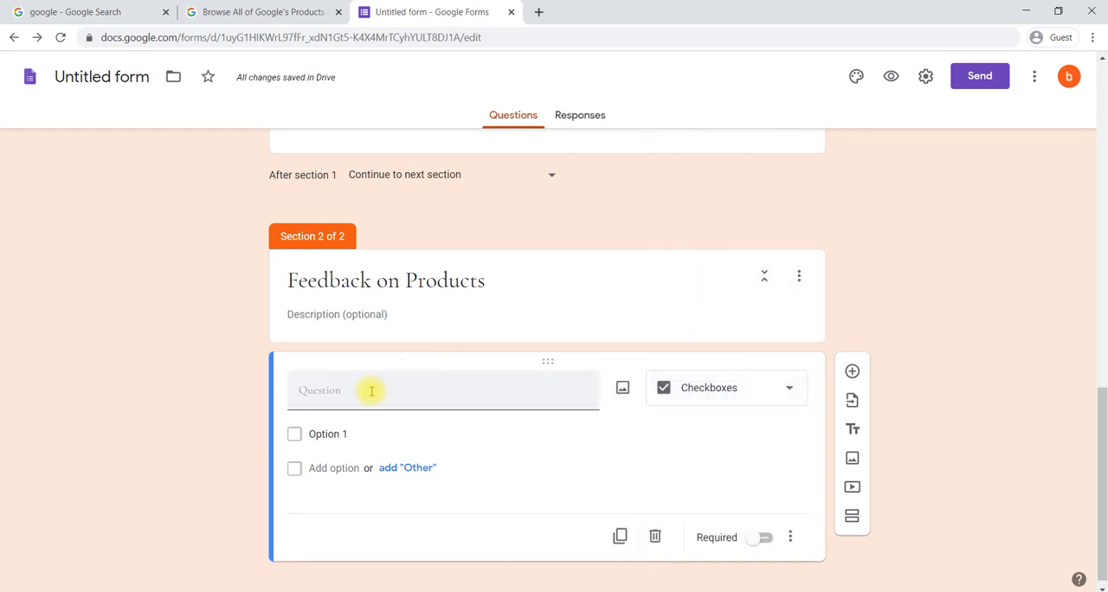
pyautogui.click(761, 396)
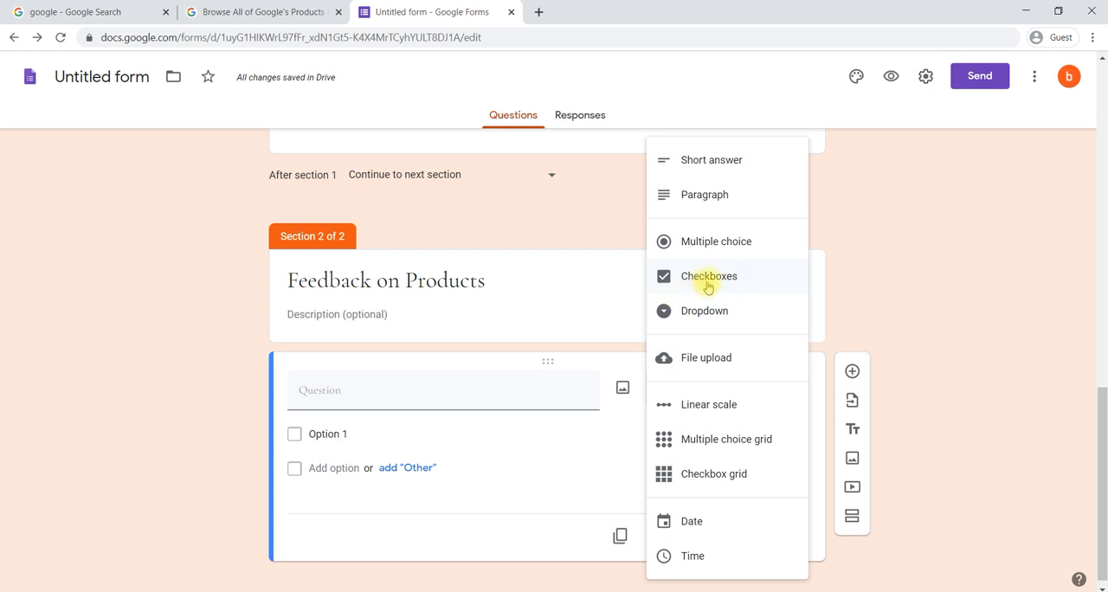
pyautogui.click(567, 438)
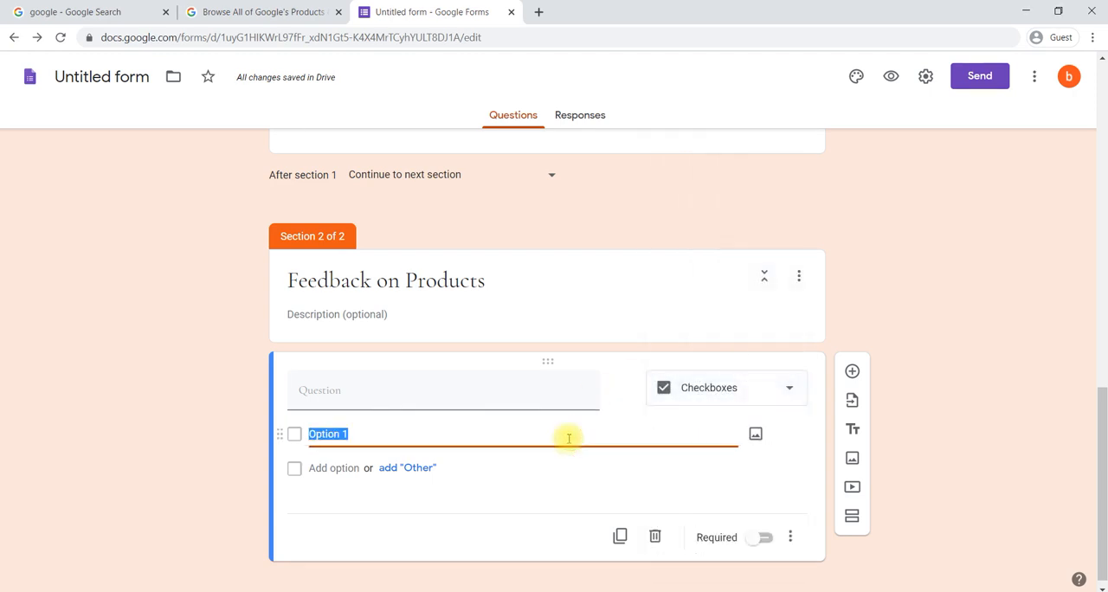
# Step: Enter "Where you place order" as the text of the checkbox question
pyautogui.click(480, 401)
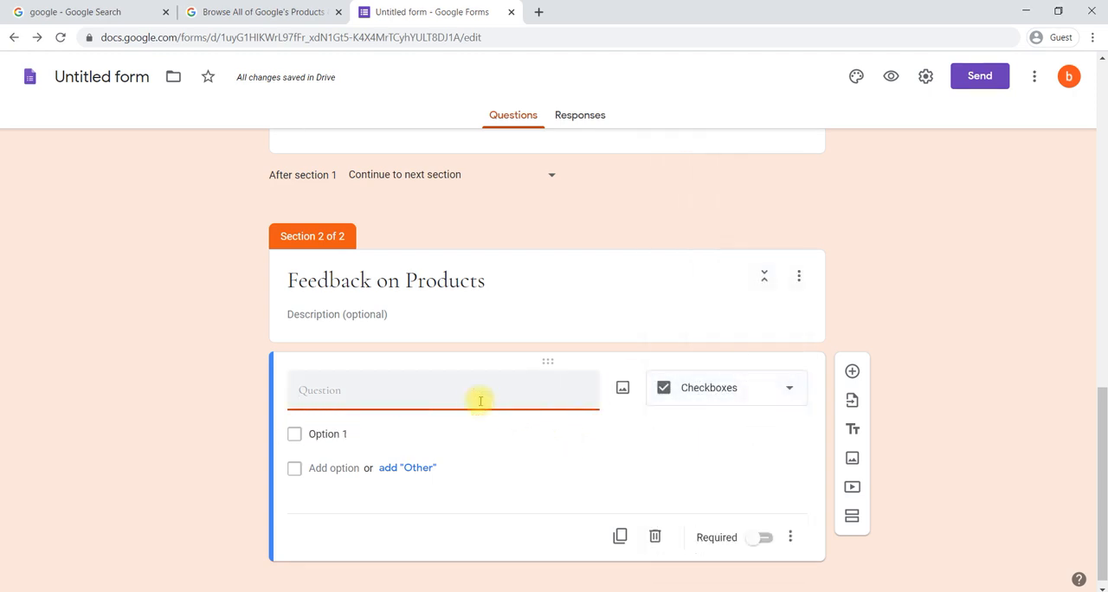
pyautogui.write('Where you ')
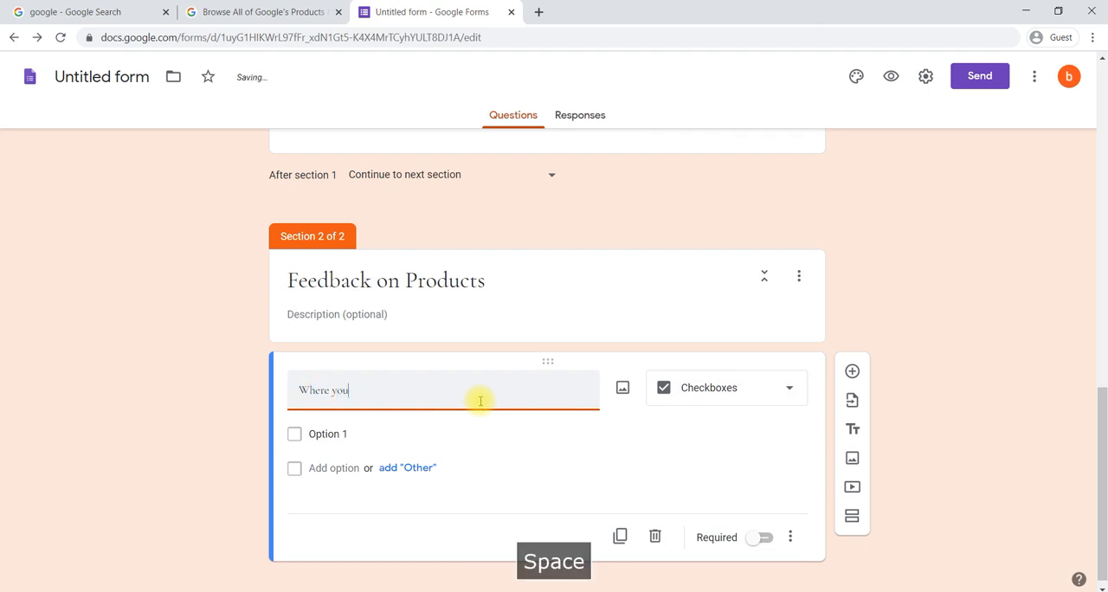
pyautogui.write('place order')
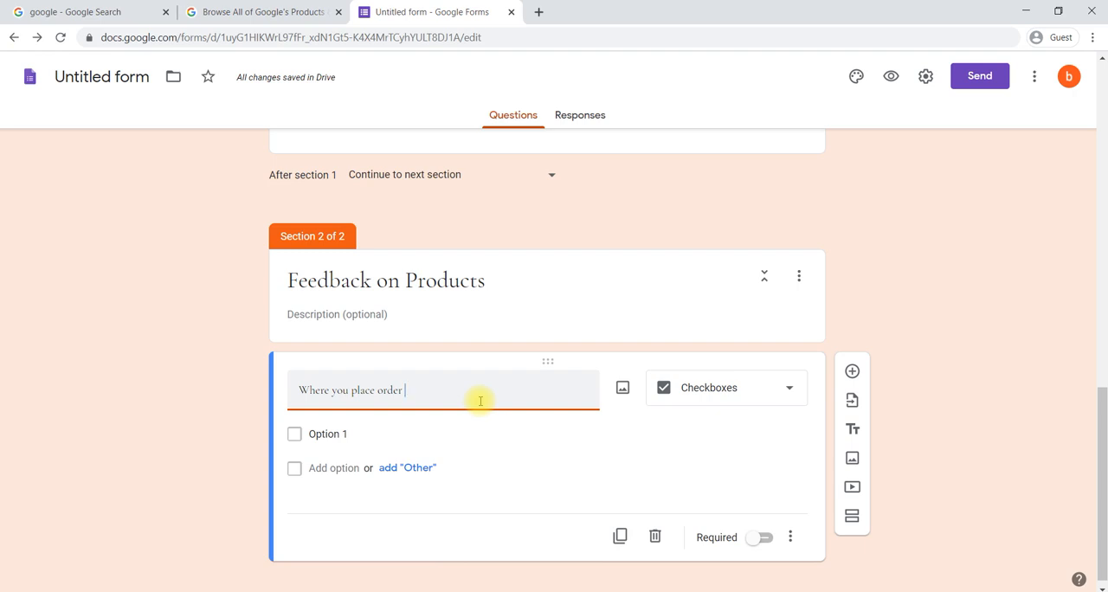
# Step: Give the "Where you place order" question the options Mobile, Laptop and Tablet, plus an "Other" choice
pyautogui.click(356, 433)
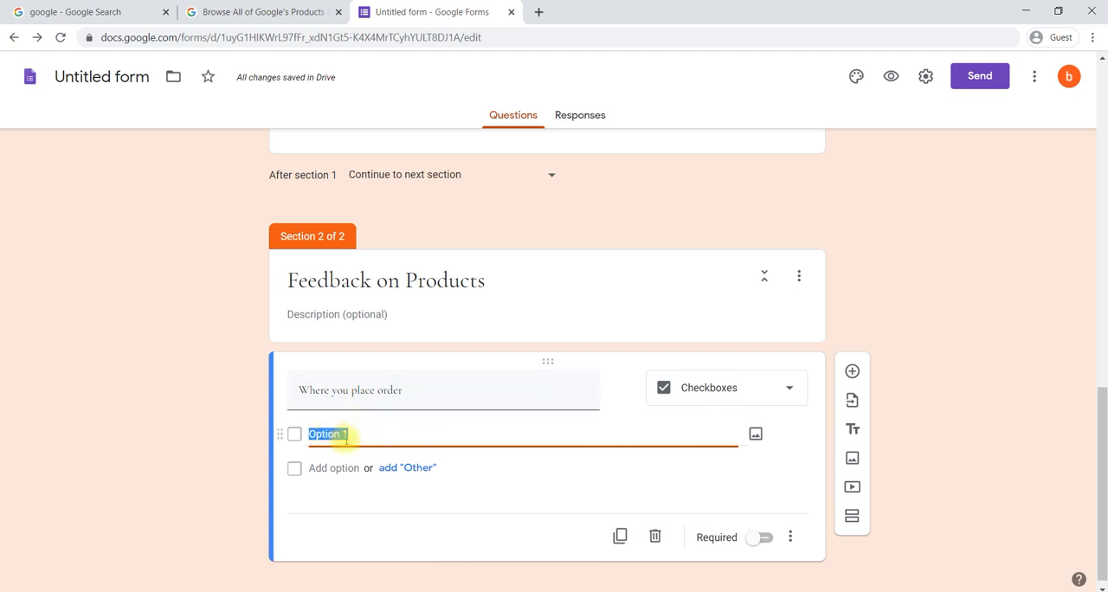
pyautogui.write('Mobile')
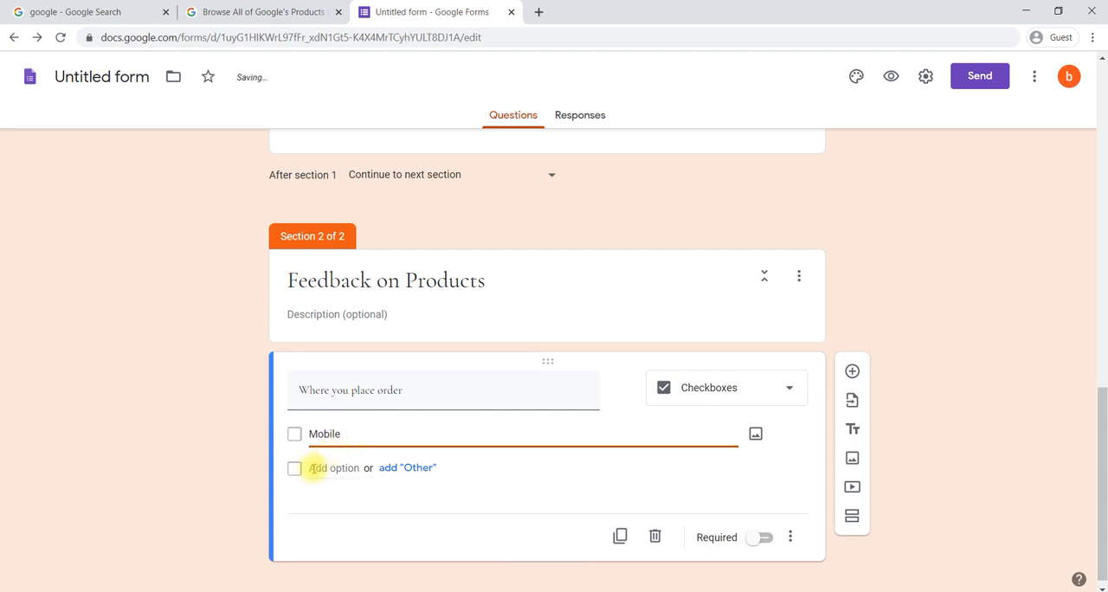
pyautogui.click(317, 470)
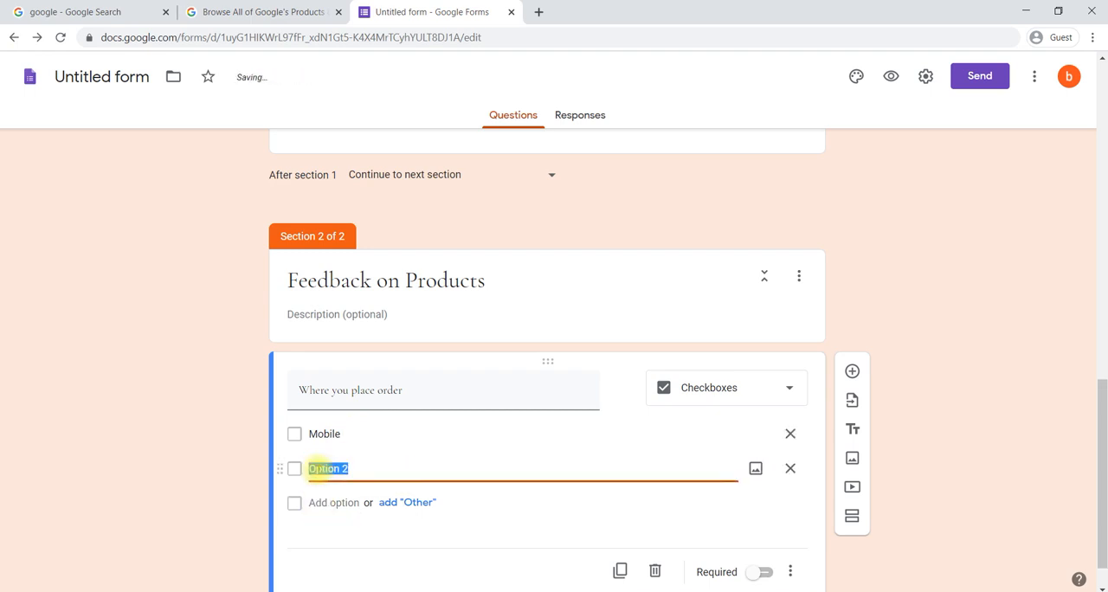
pyautogui.write('Lap')
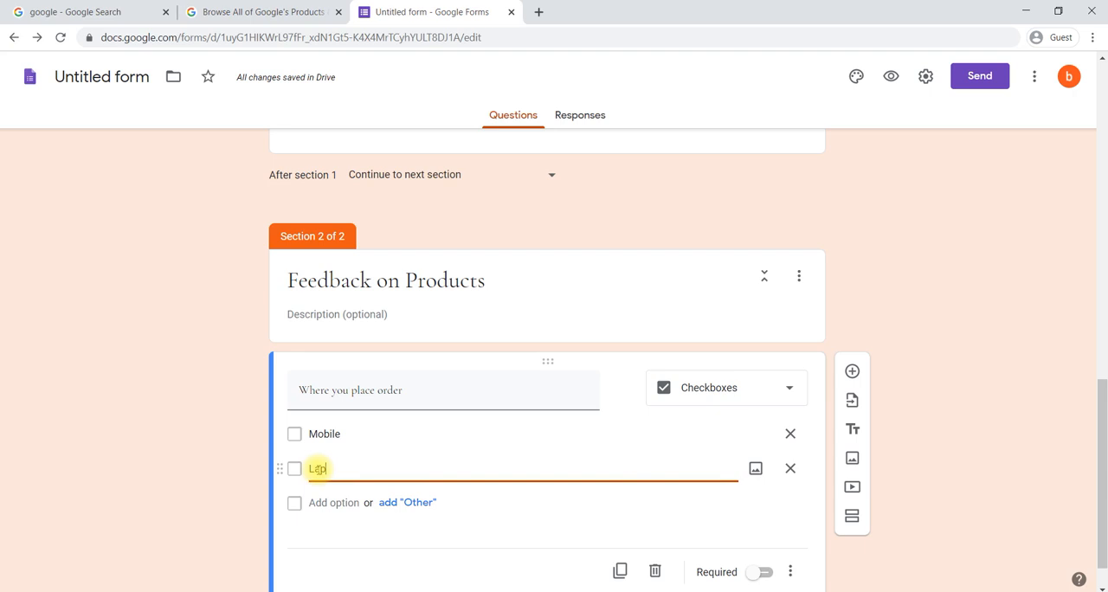
pyautogui.write('top')
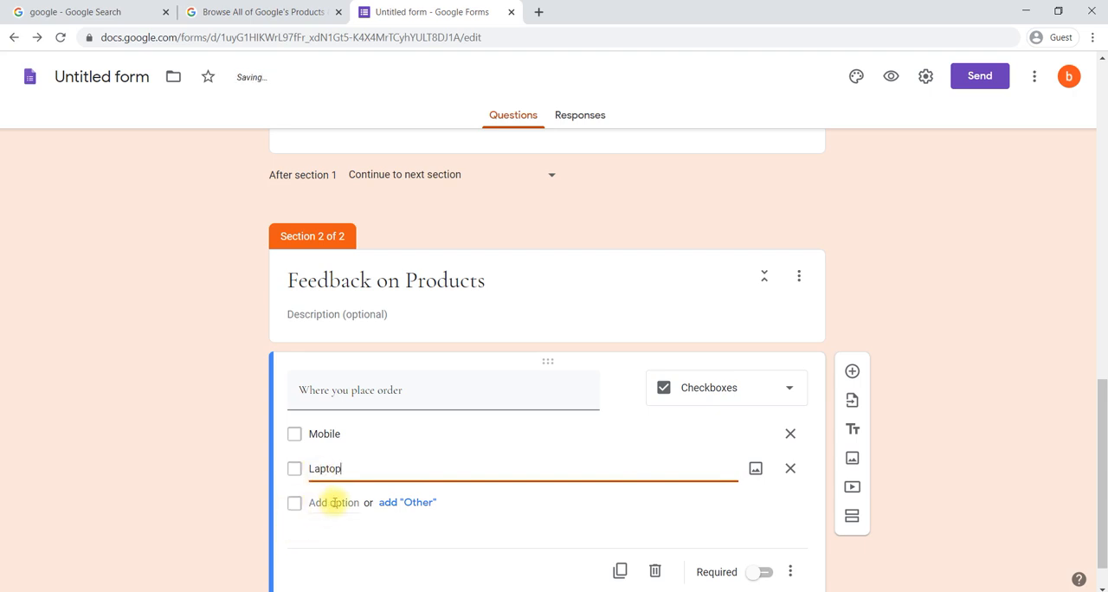
pyautogui.click(333, 502)
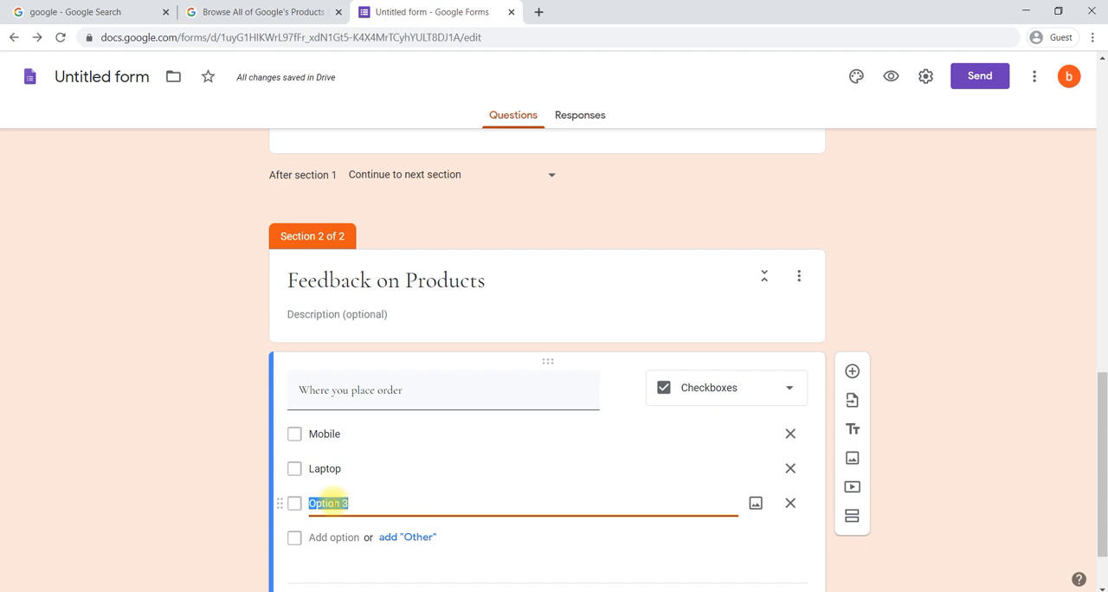
pyautogui.write('Table')
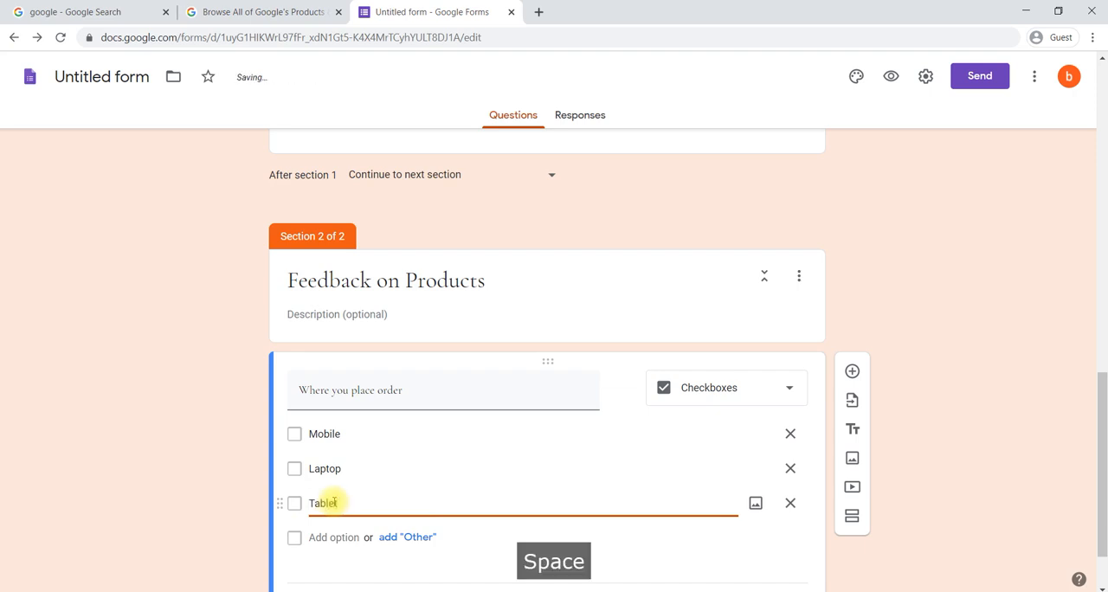
pyautogui.write(' t')
pyautogui.scroll(-1, 334, 502)
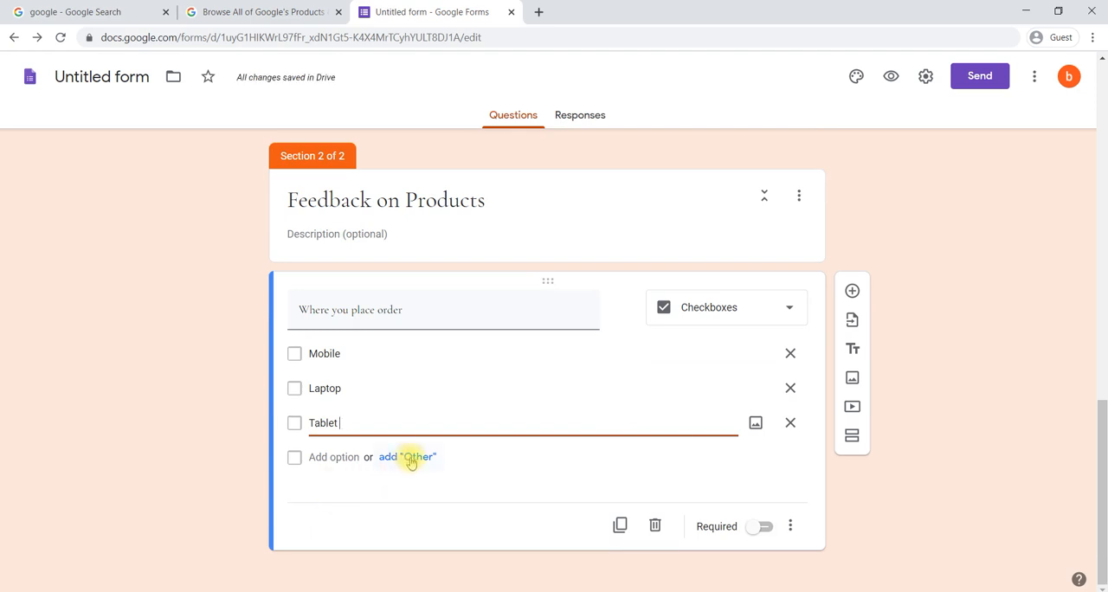
pyautogui.click(411, 457)
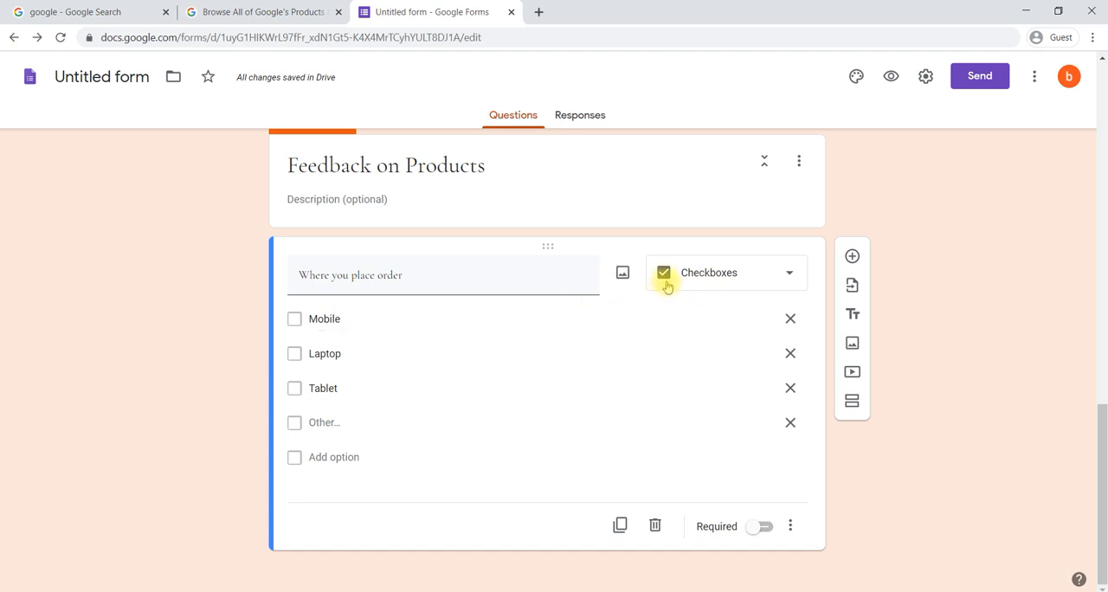
pyautogui.click(756, 278)
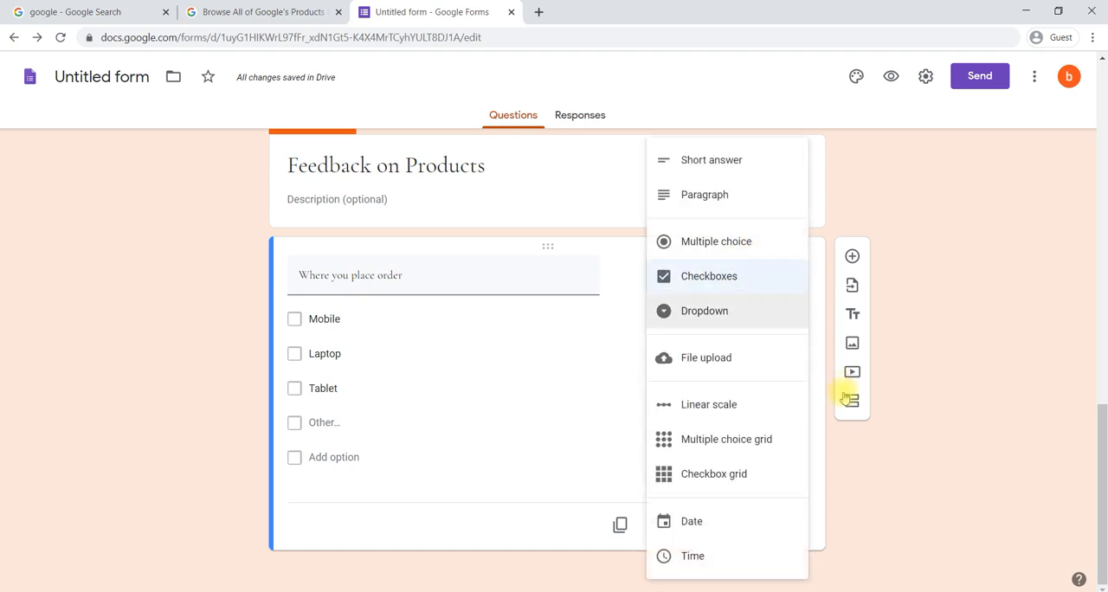
pyautogui.click(885, 471)
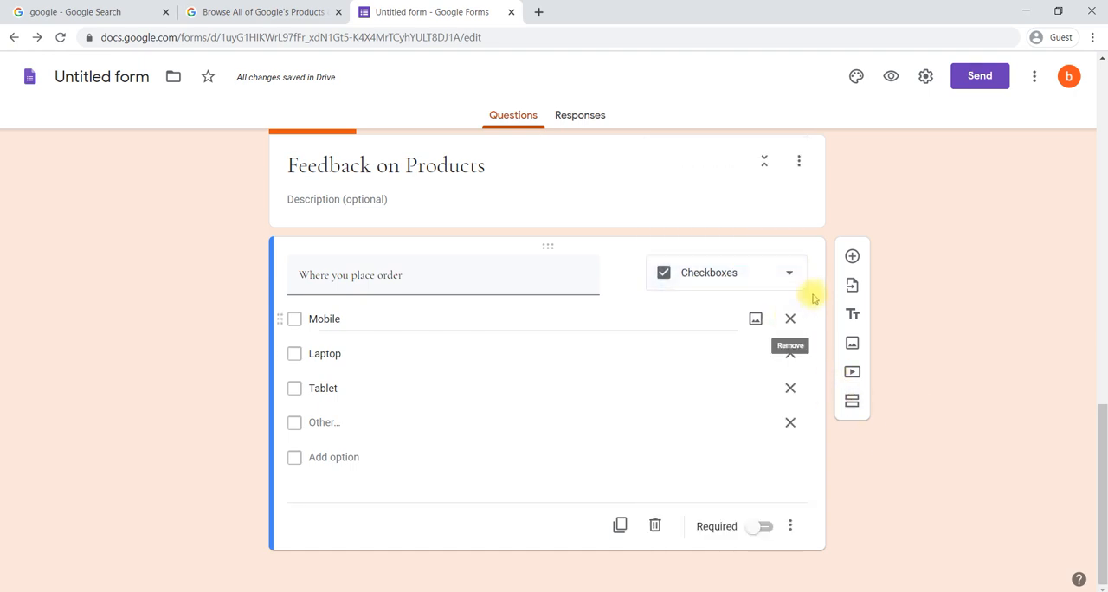
# Step: Add another question to the section with the text "your satisfaction level in following factors in product"
pyautogui.click(850, 257)
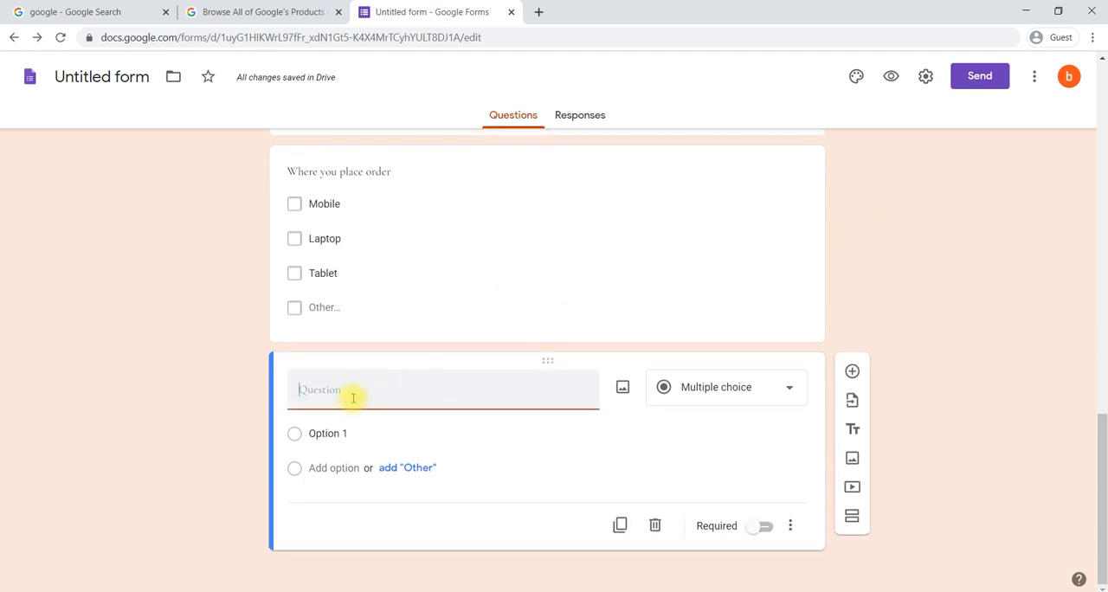
pyautogui.write('your ')
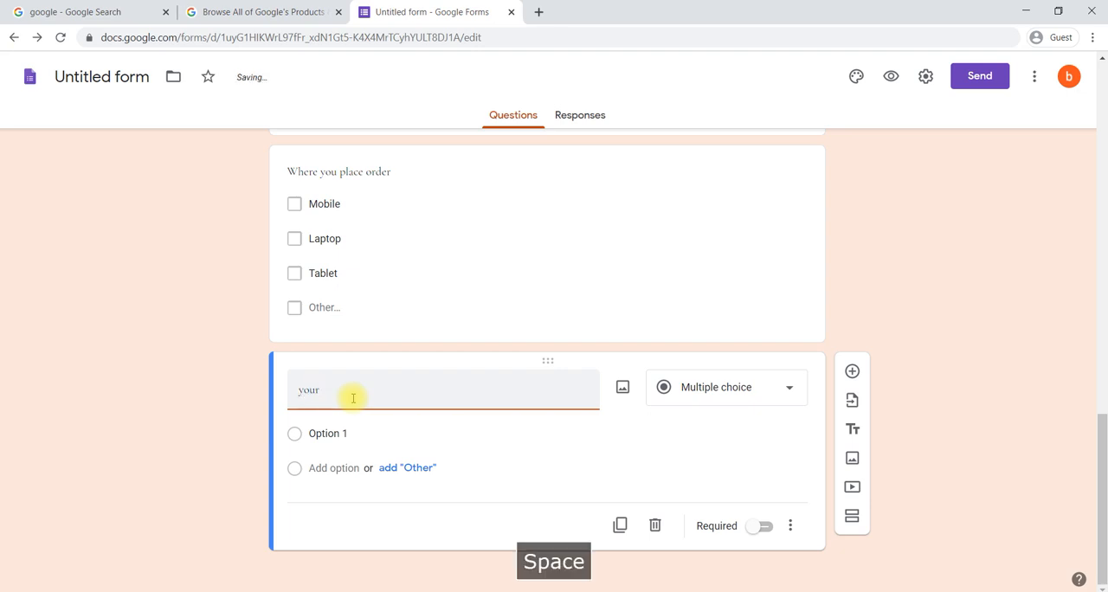
pyautogui.write('sati')
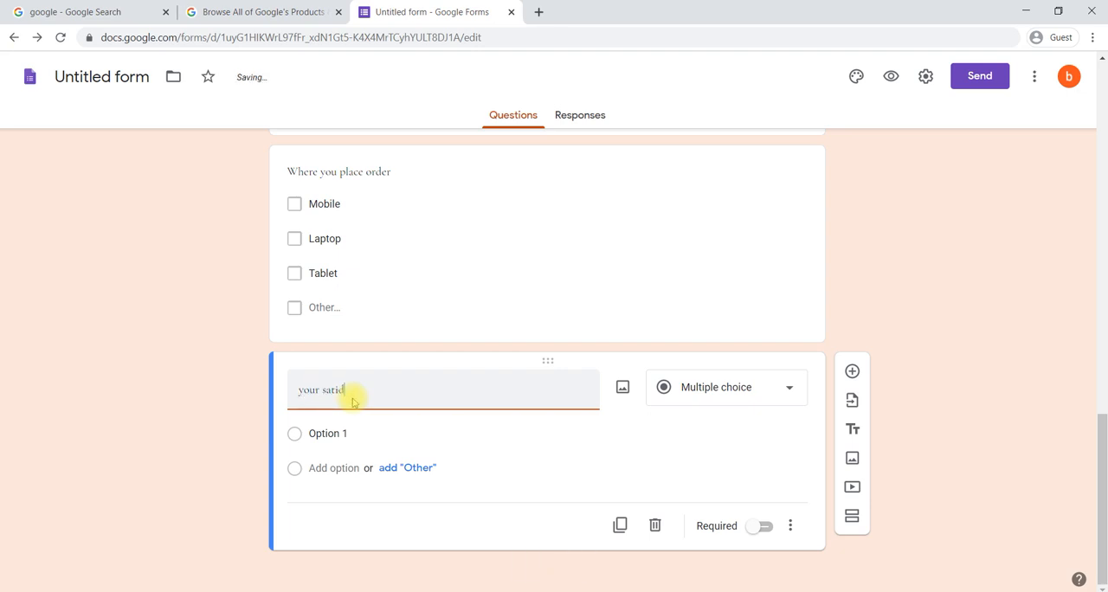
pyautogui.write('sfaction ')
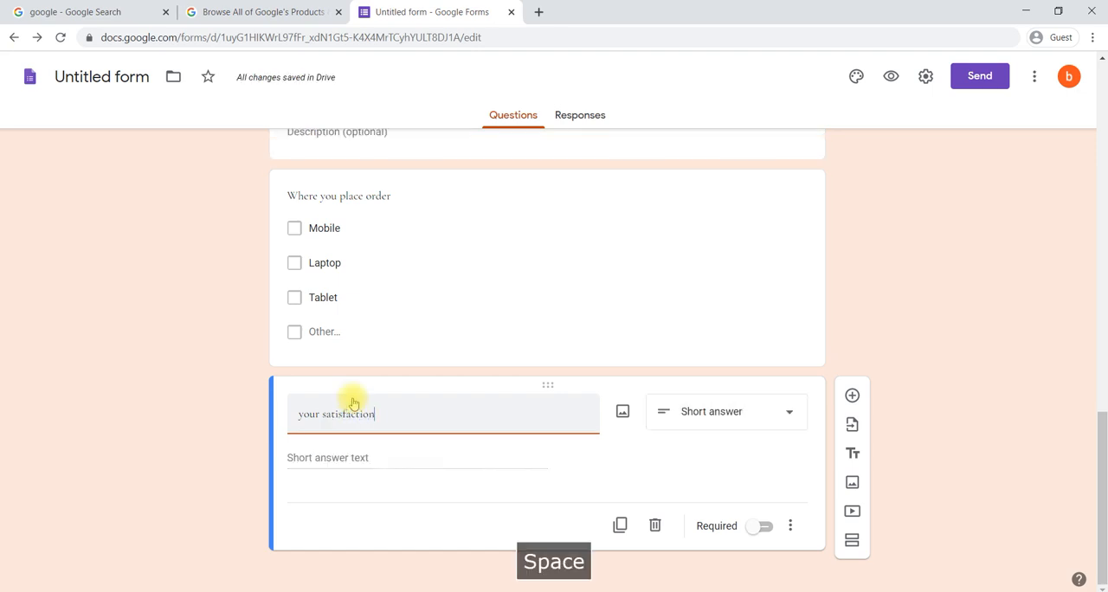
pyautogui.write('level')
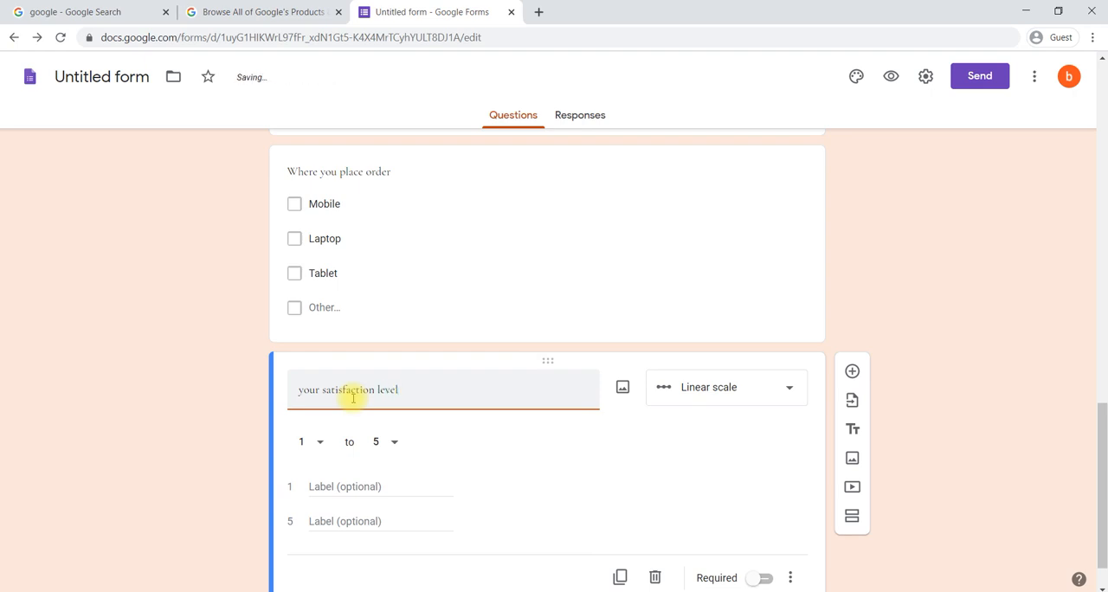
pyautogui.write(' in following')
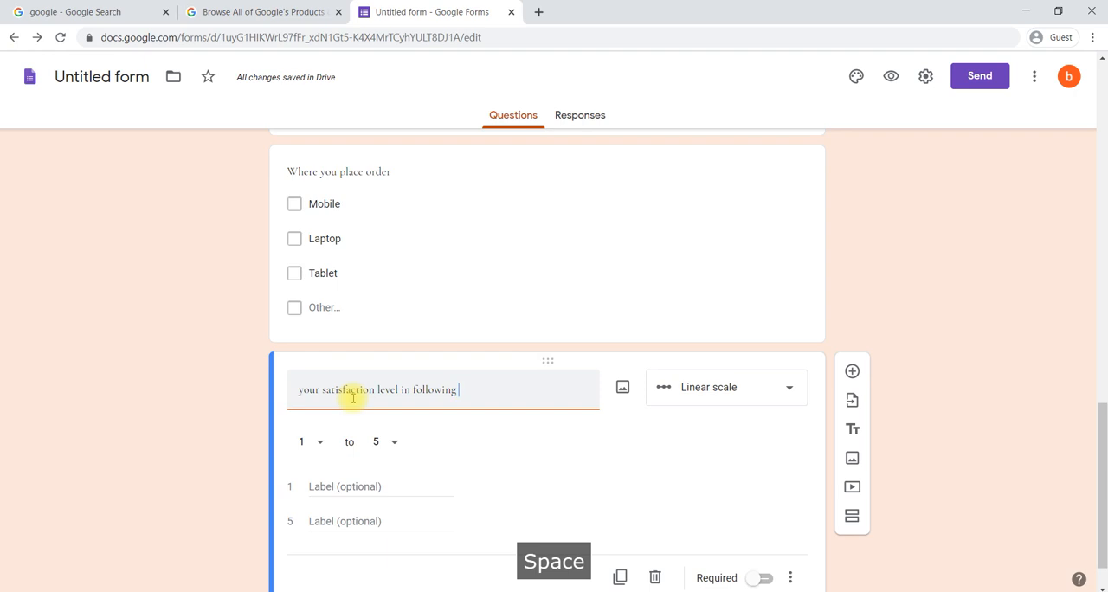
pyautogui.write('factors ')
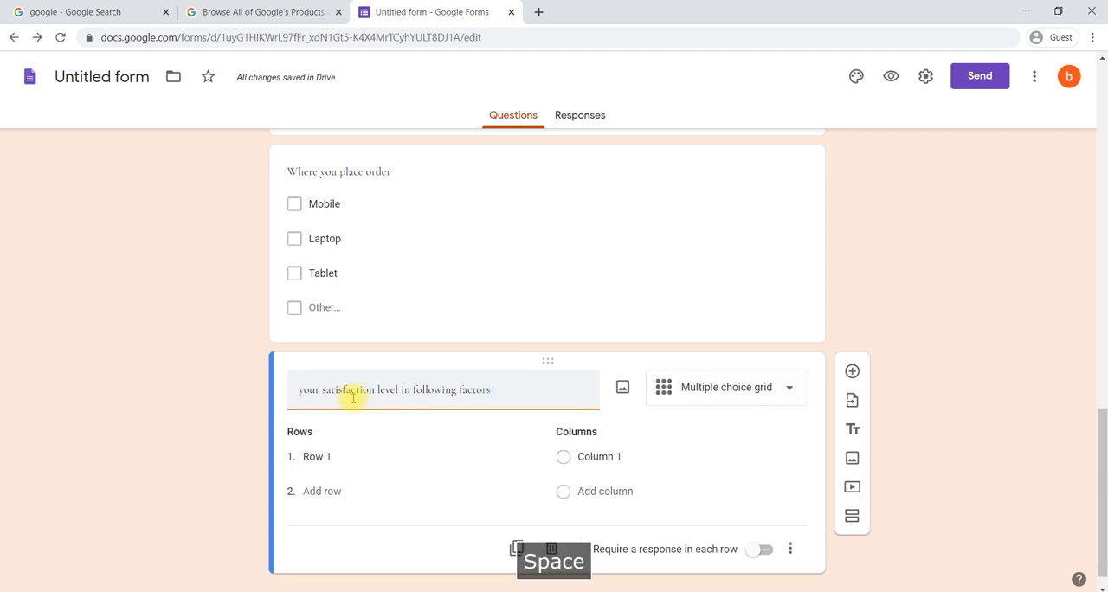
pyautogui.write('in ')
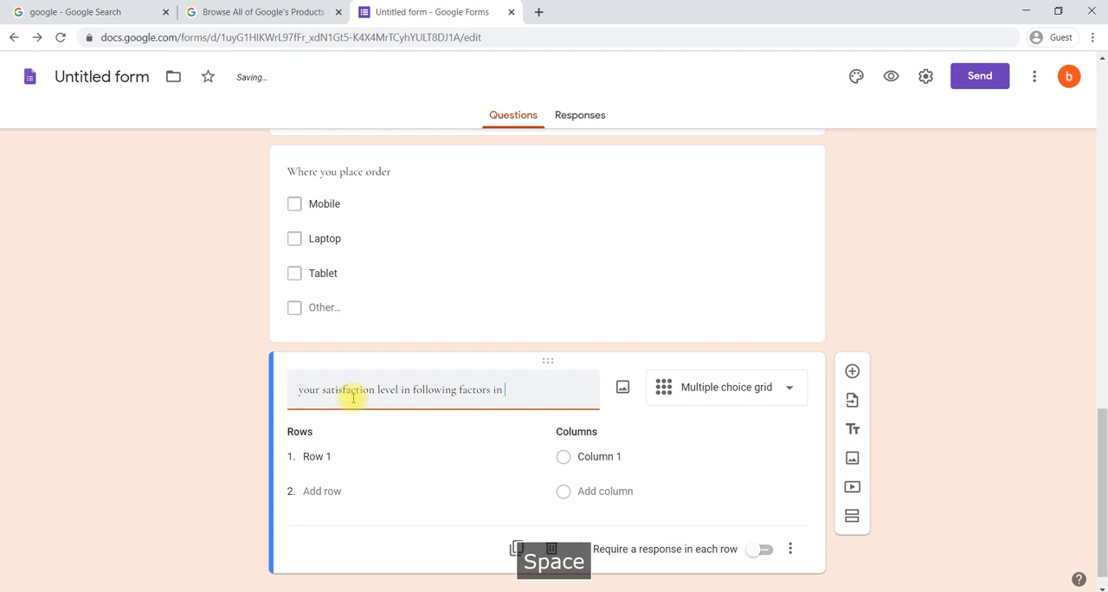
pyautogui.write('prod')
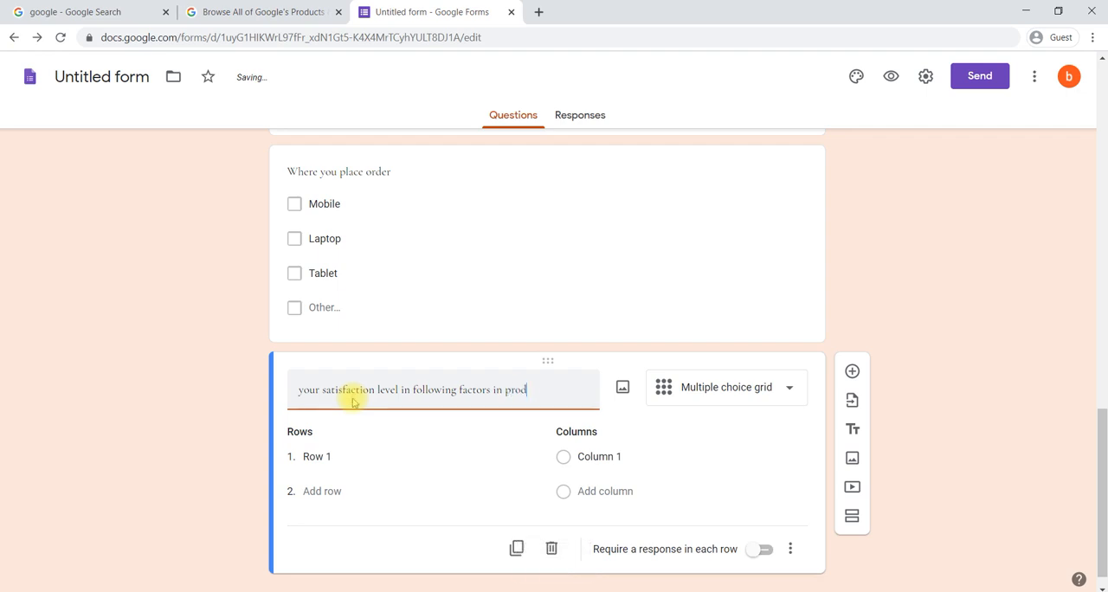
pyautogui.write('uct')
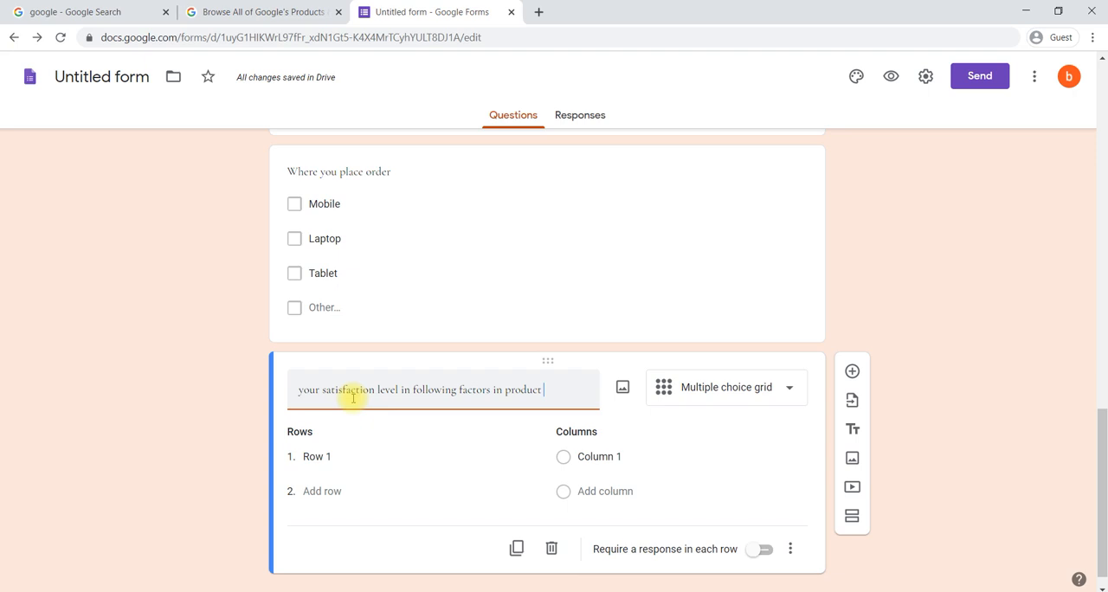
# Step: Use the Multiple choice grid type for the satisfaction question and give it the rows quality, price, design and performance
pyautogui.click(692, 388)
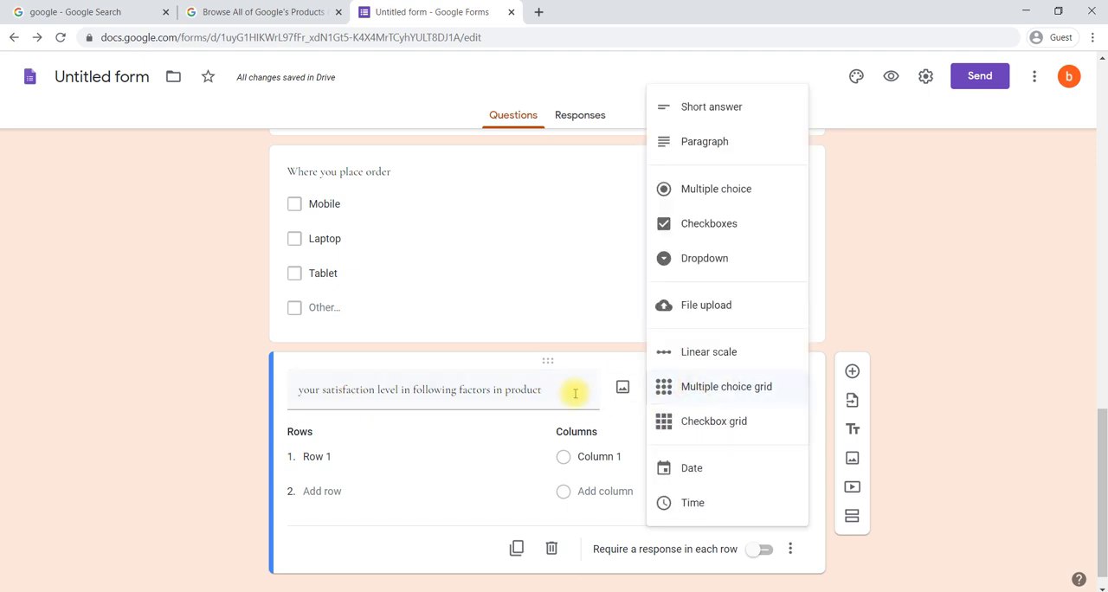
pyautogui.click(701, 389)
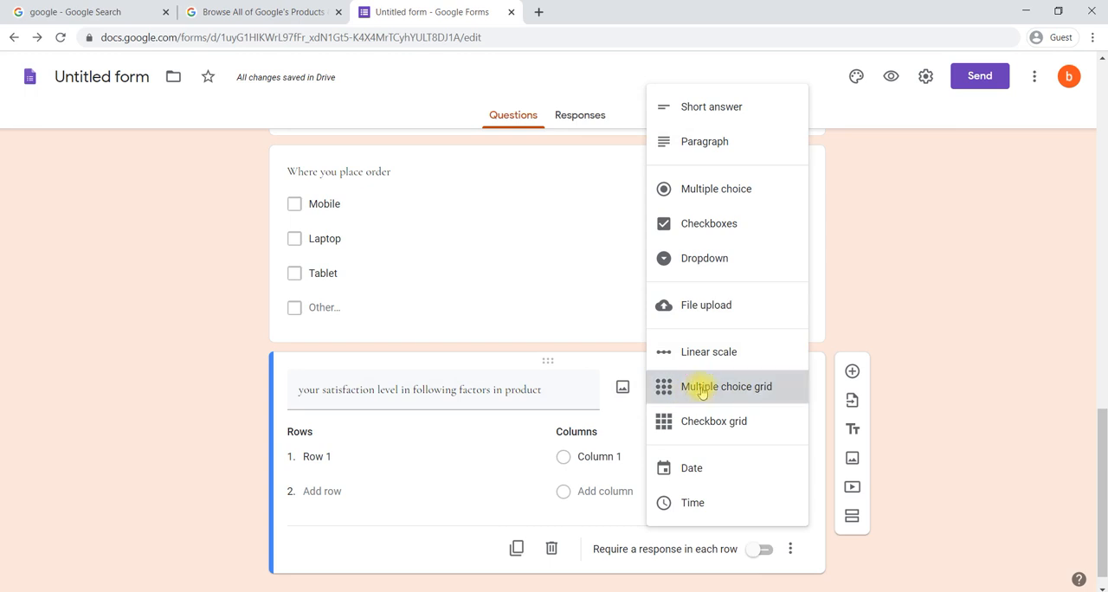
pyautogui.click(341, 456)
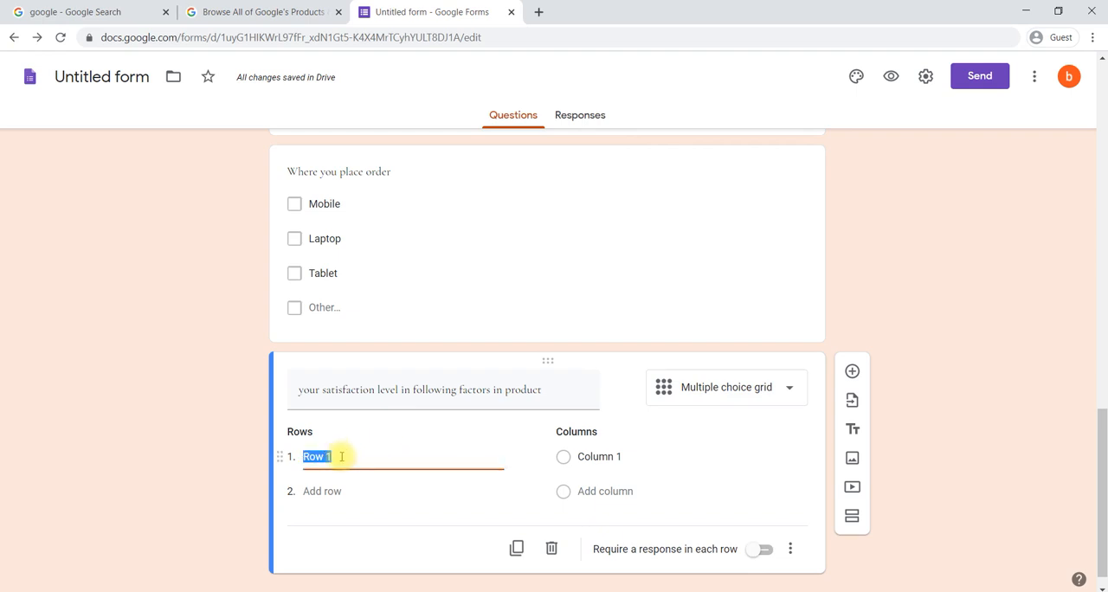
pyautogui.write('qu')
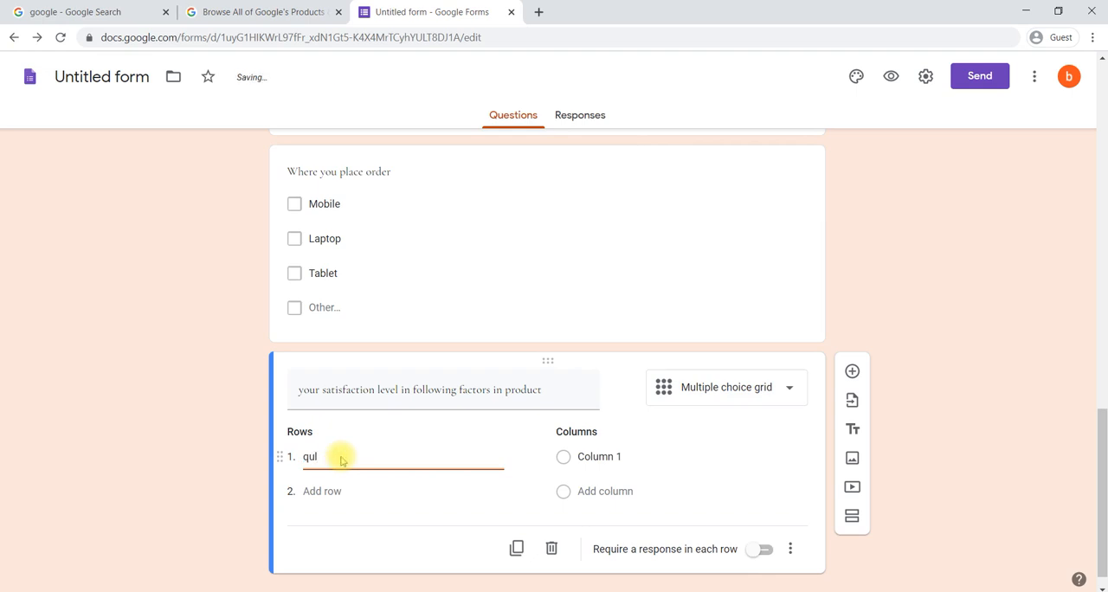
pyautogui.write('ality')
pyautogui.click(317, 491)
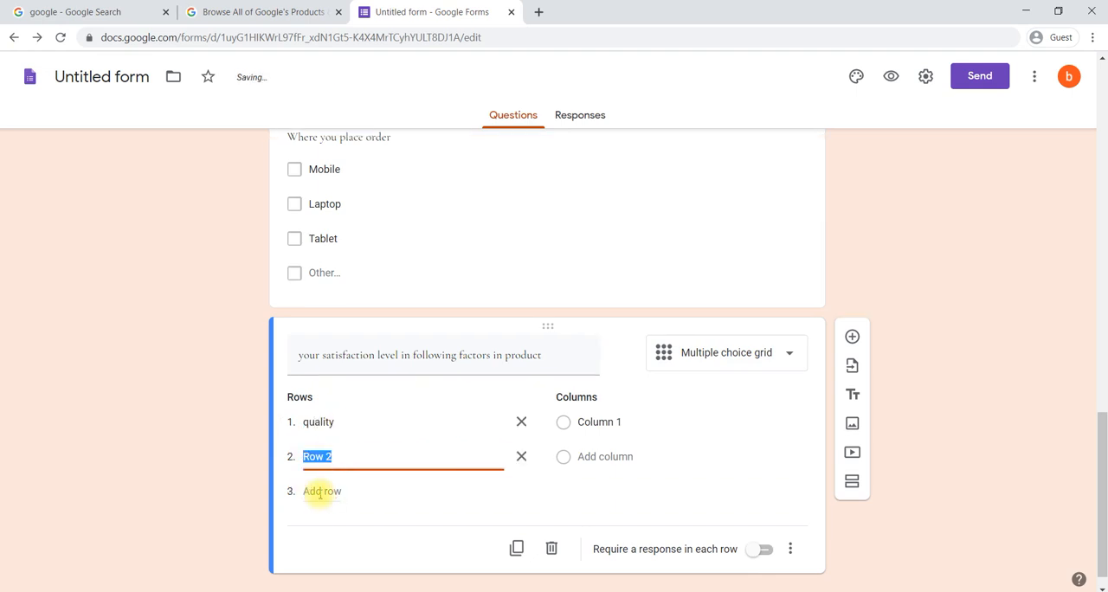
pyautogui.write('price')
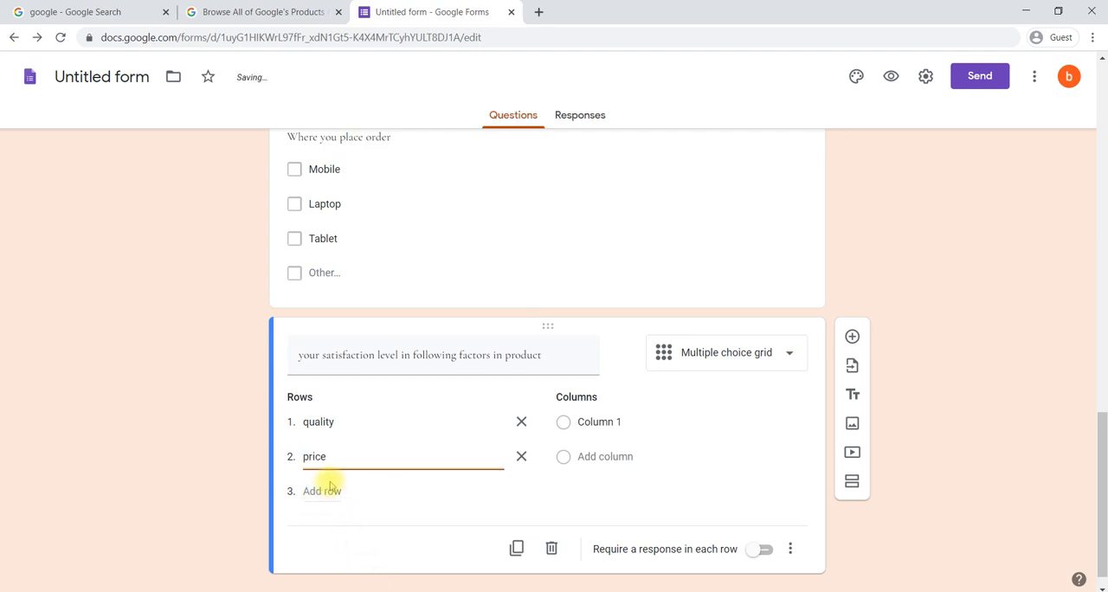
pyautogui.click(323, 491)
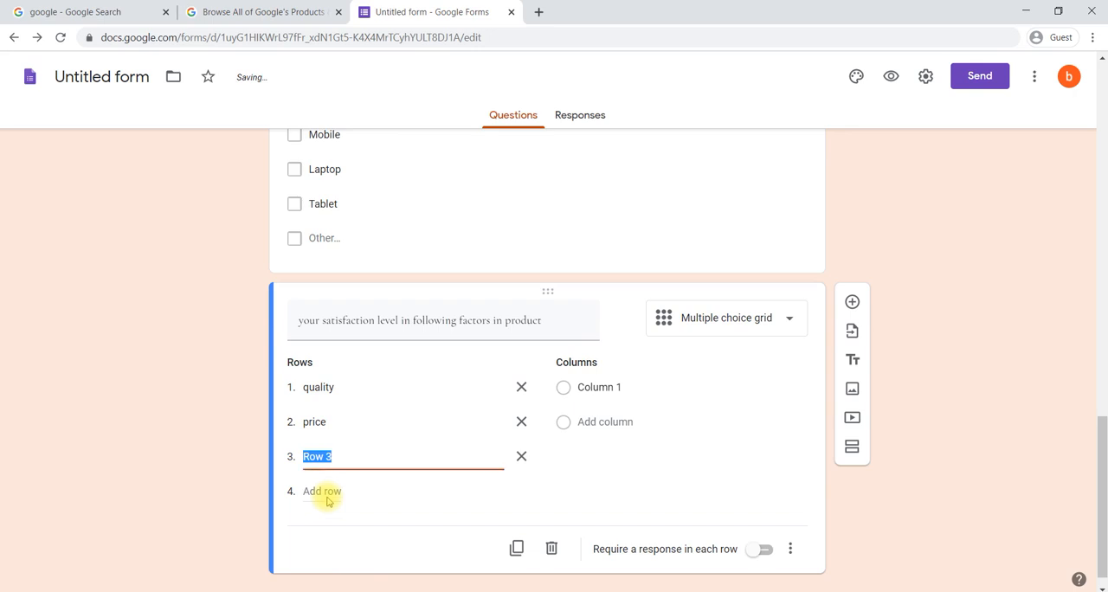
pyautogui.write('design')
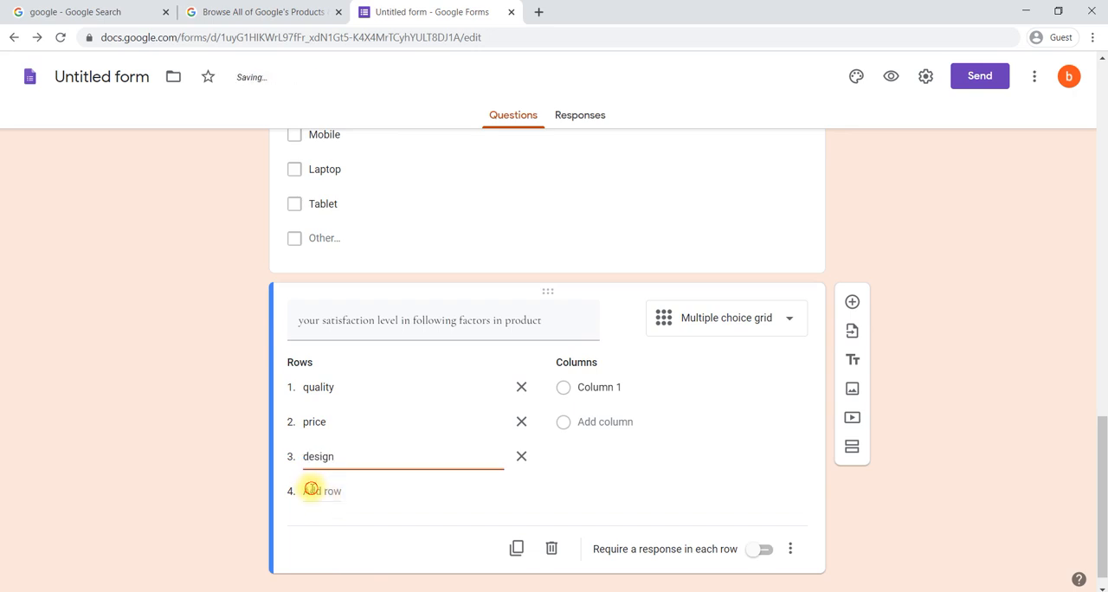
pyautogui.click(310, 490)
pyautogui.write('performance')
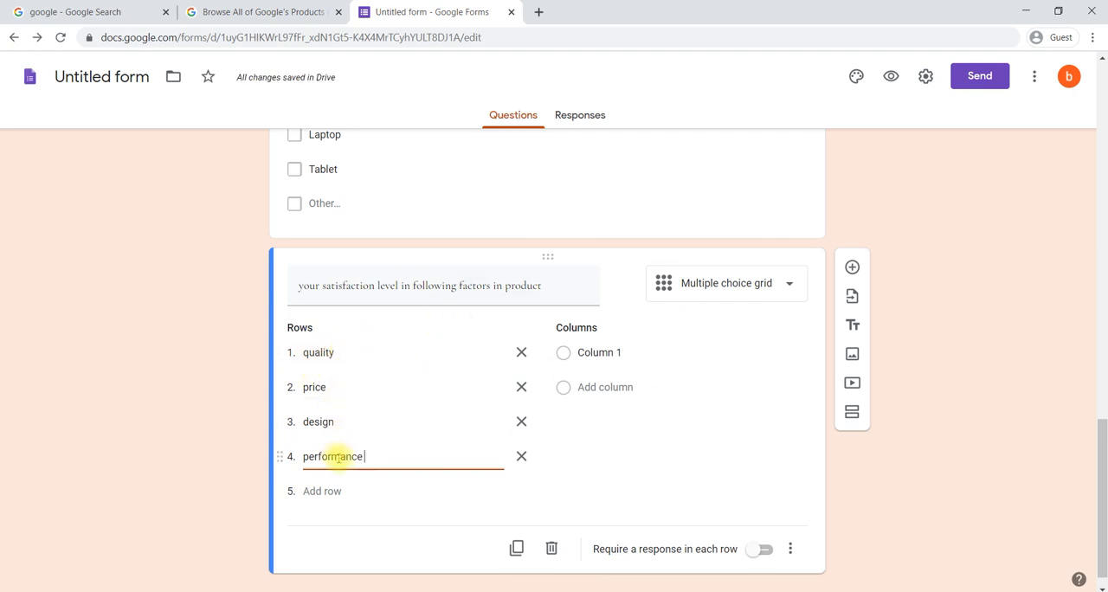
# Step: Give the grid the columns satisfied, neutral and dissatisfied, and require a response in each row
pyautogui.click(655, 355)
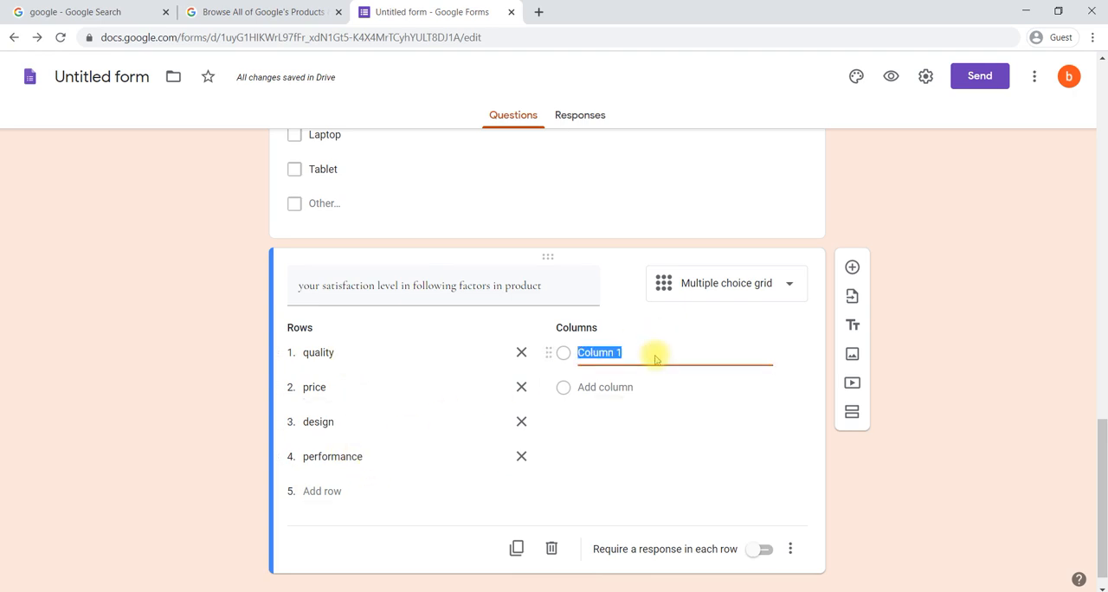
pyautogui.write('satisf')
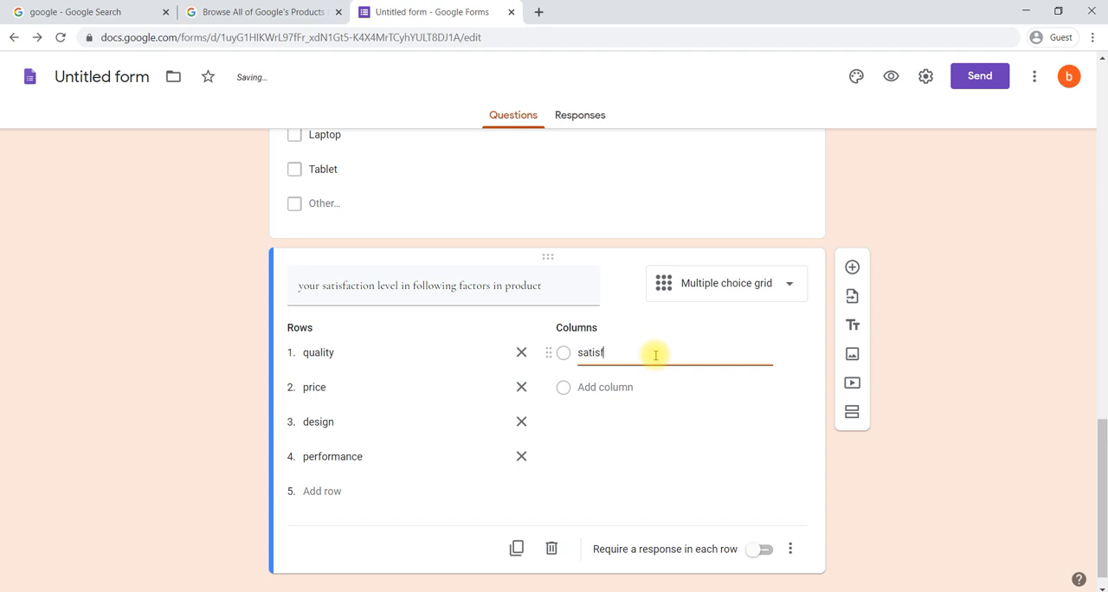
pyautogui.write('ied')
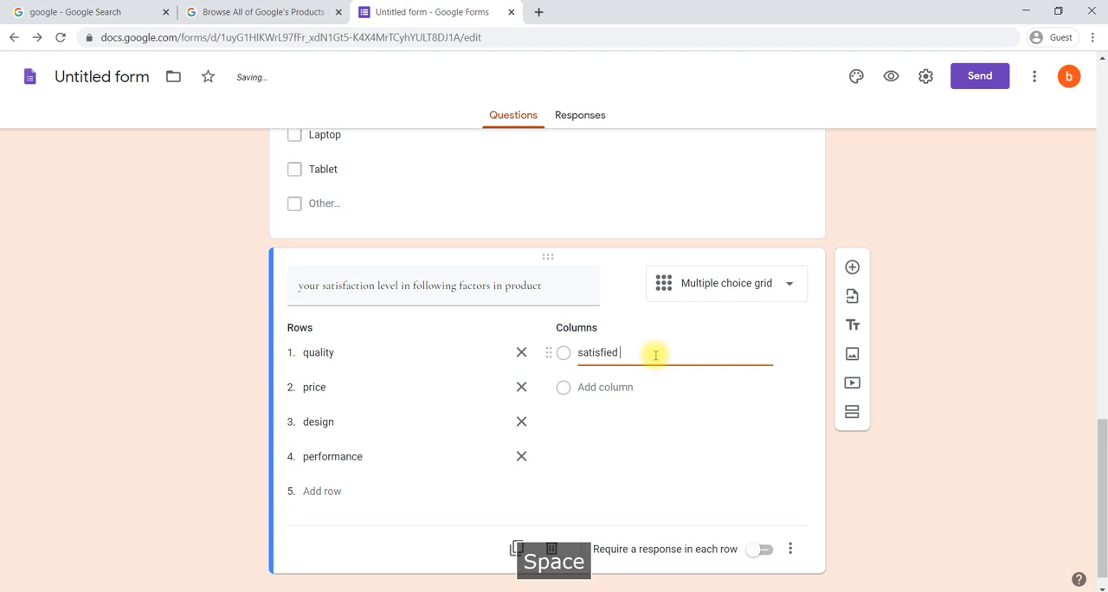
pyautogui.click(597, 388)
pyautogui.write('di')
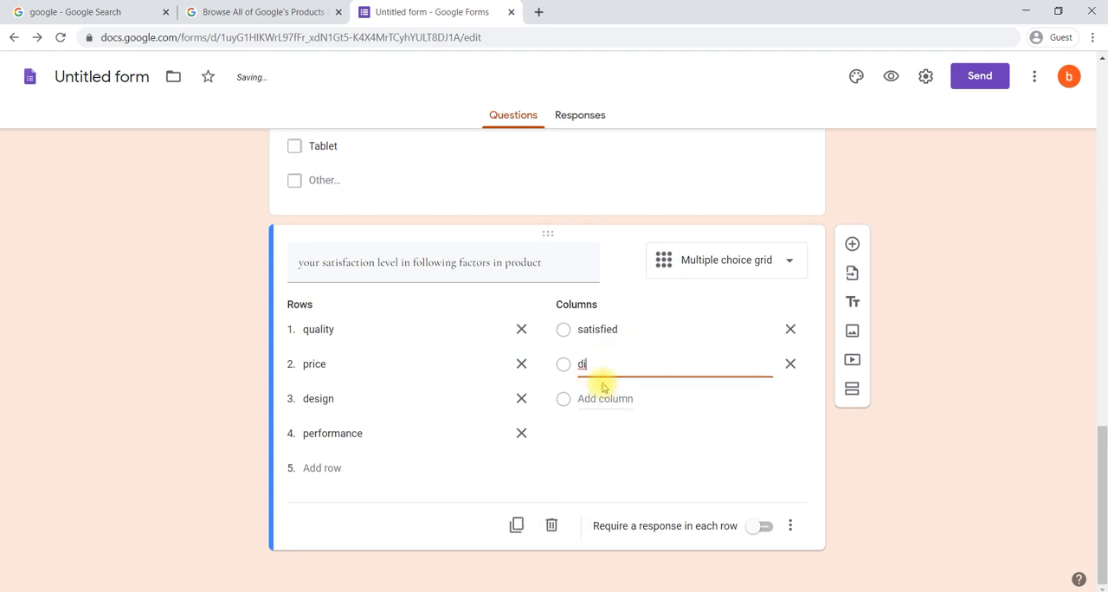
pyautogui.press('BackSpace')
pyautogui.write('neutral')
pyautogui.click(595, 400)
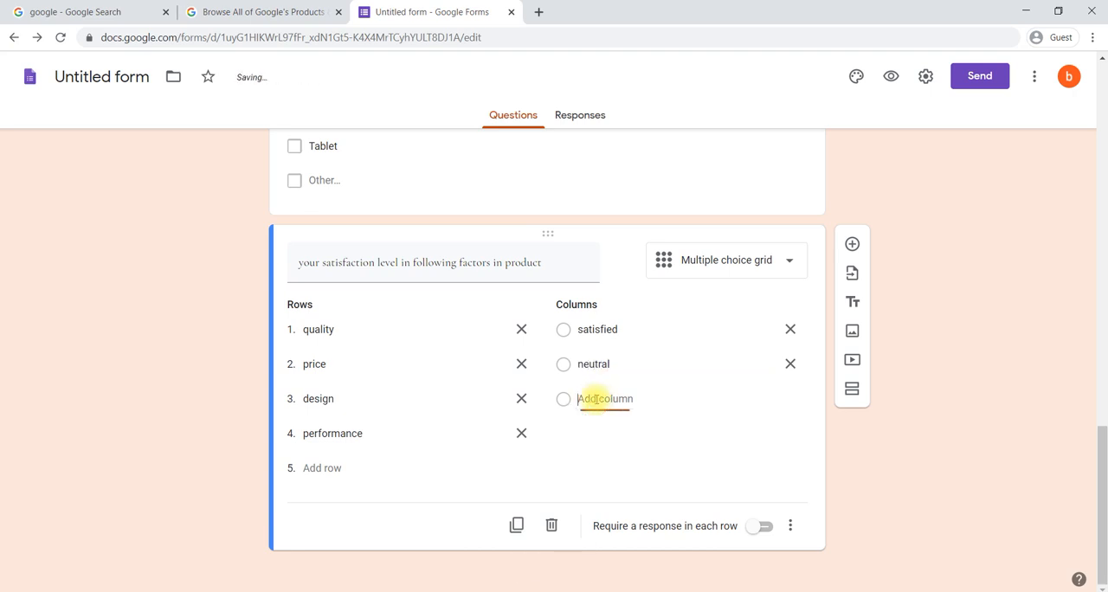
pyautogui.write('dis')
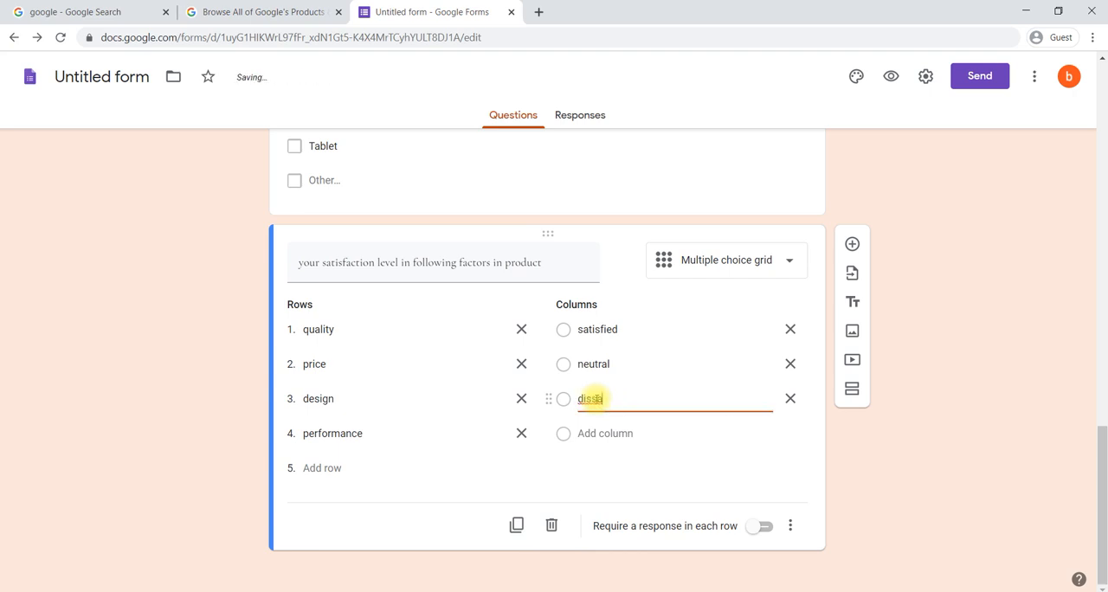
pyautogui.write('satisfied')
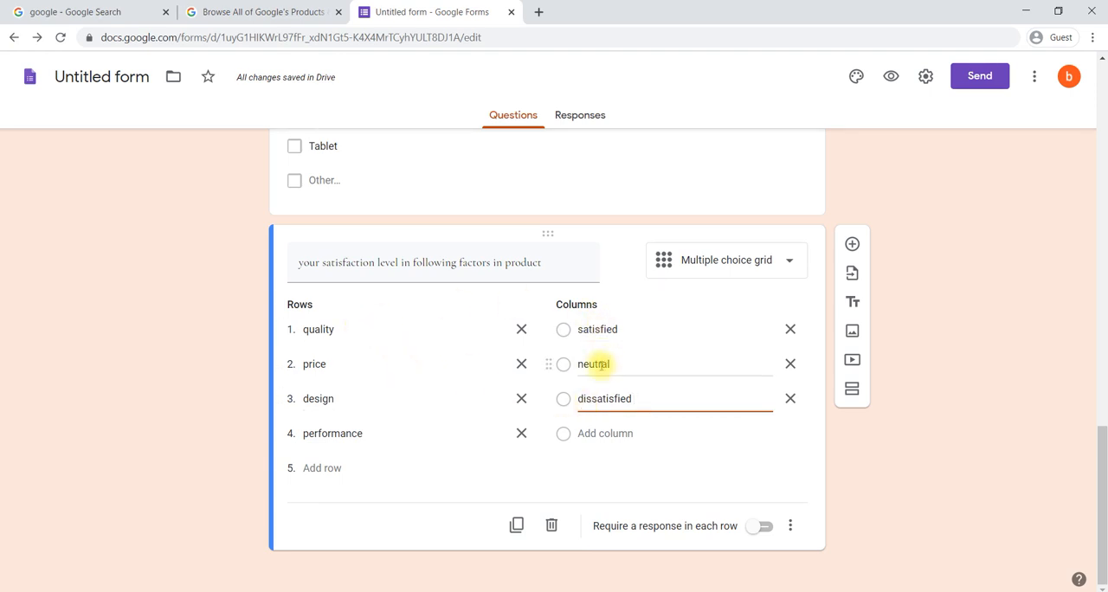
pyautogui.click(765, 528)
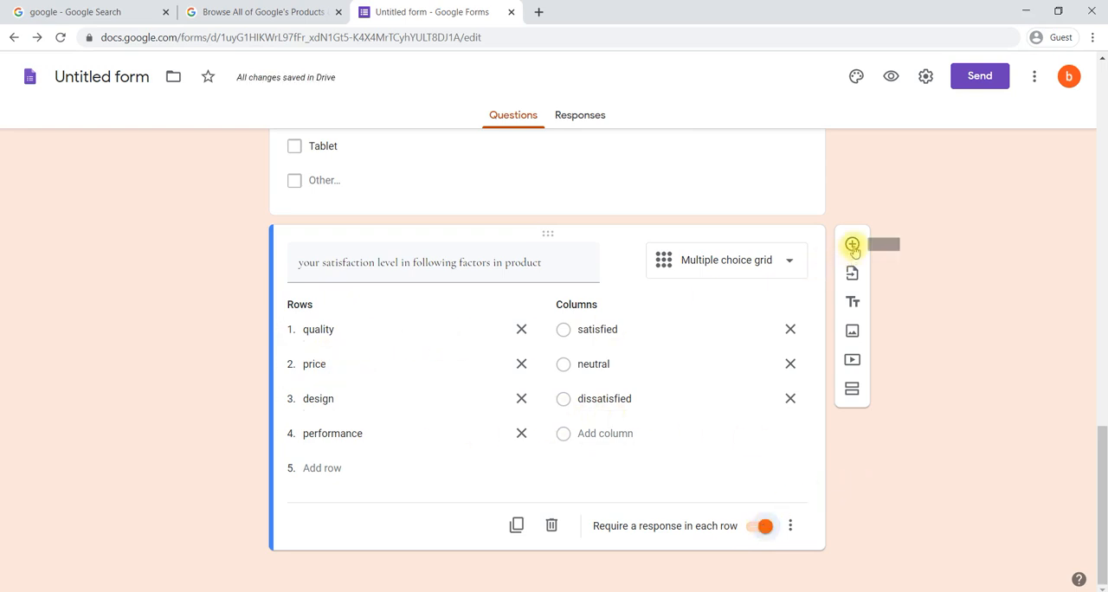
# Step: Add a new question below the satisfaction grid and view the available question types without changing the type
pyautogui.click(852, 244)
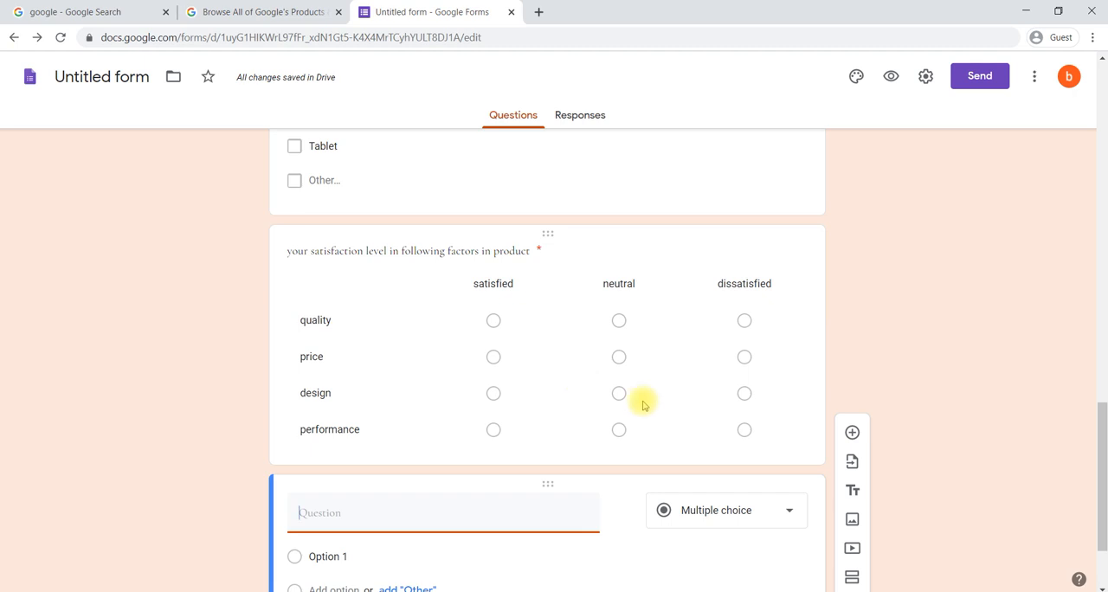
pyautogui.click(748, 508)
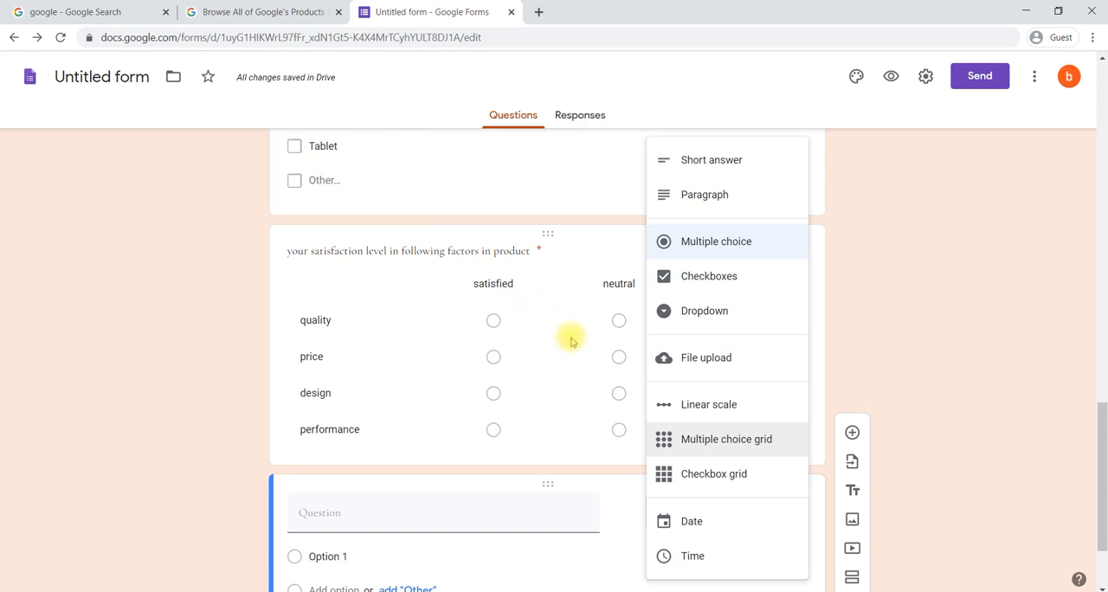
pyautogui.click(882, 349)
pyautogui.scroll(-2, 879, 349)
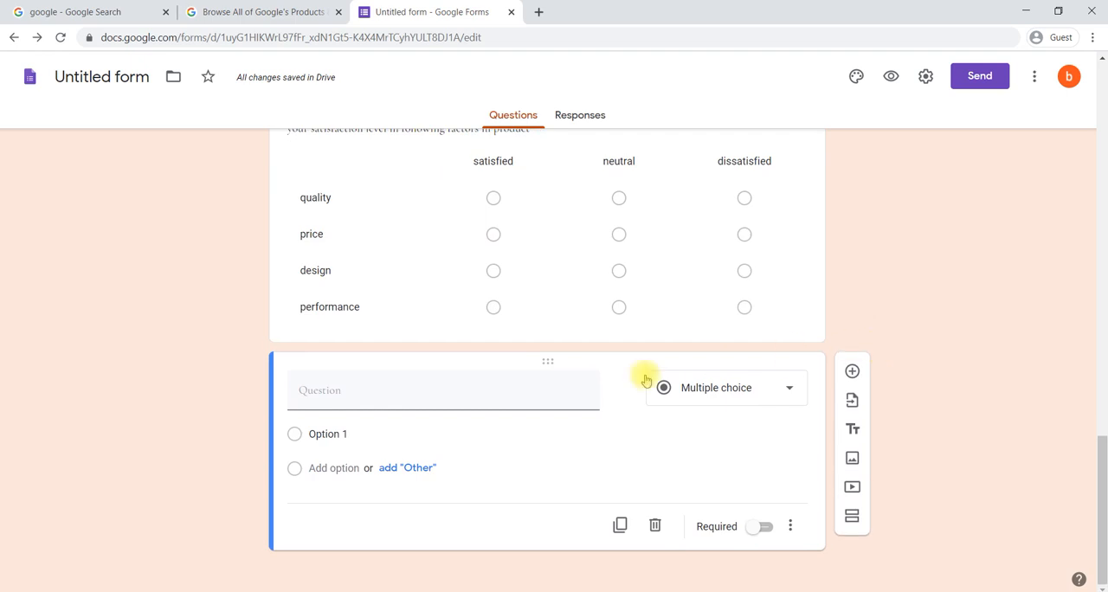
# Step: Enter "your satisfaction level towards our service" as the text of the new question, correcting the misspelled word satisfaction
pyautogui.click(464, 399)
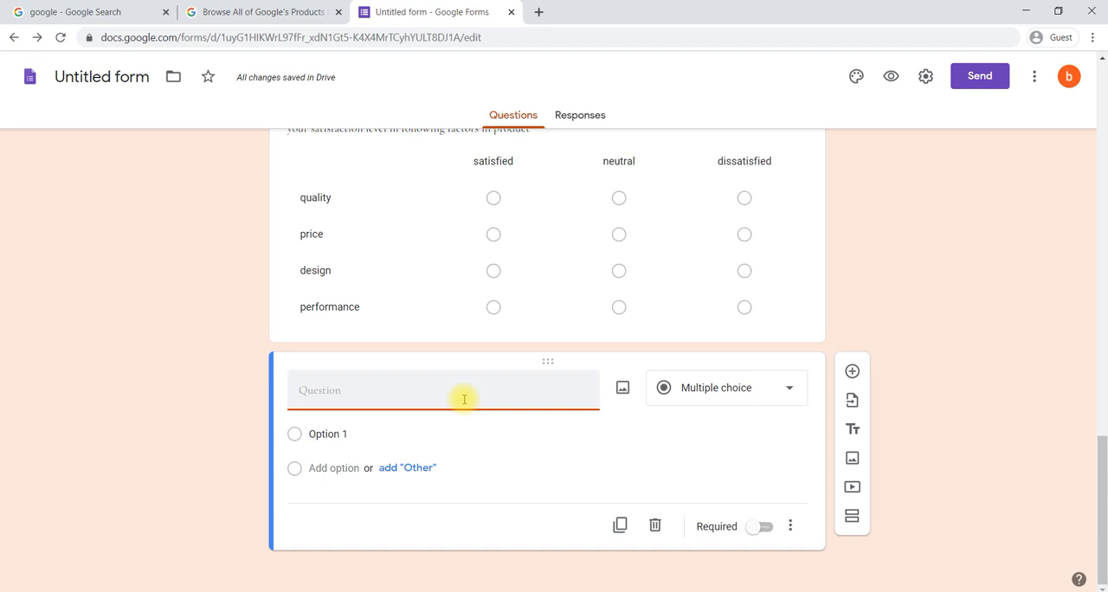
pyautogui.write('your satisa')
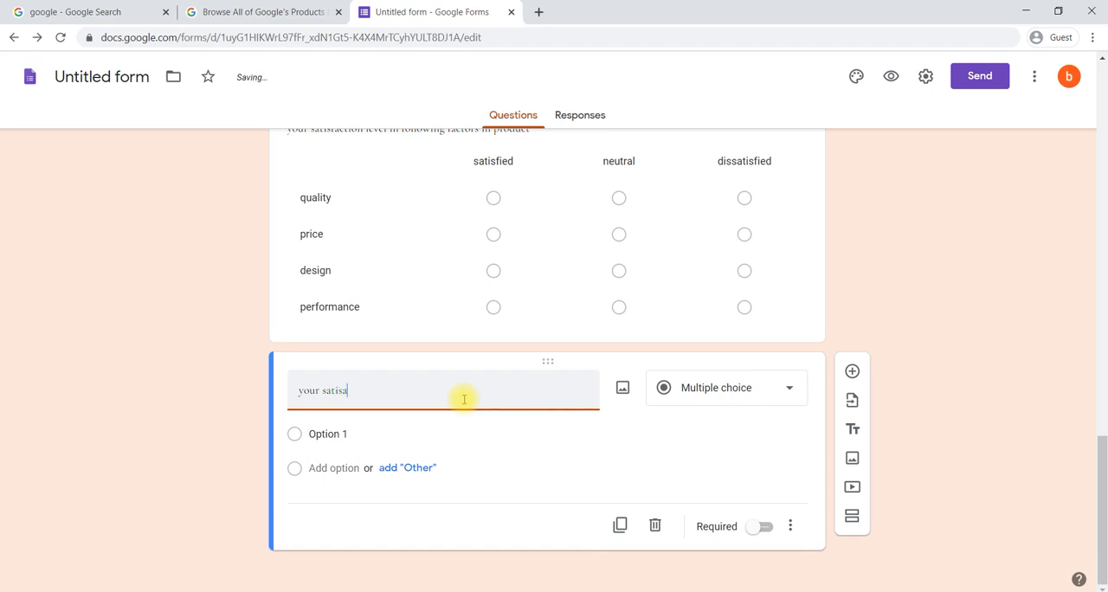
pyautogui.write('ction ')
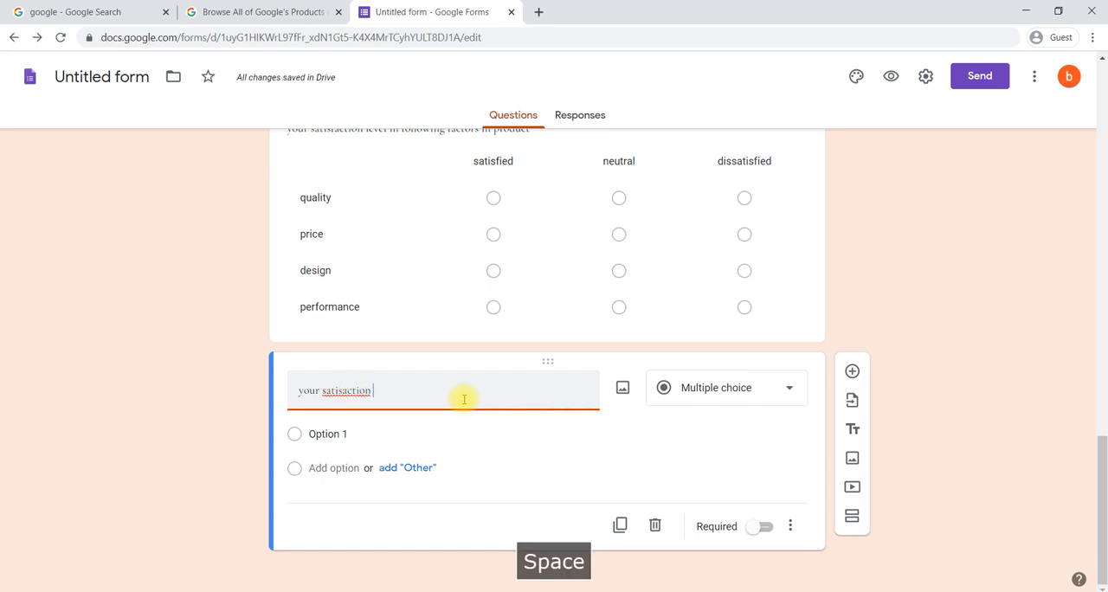
pyautogui.write('level tow')
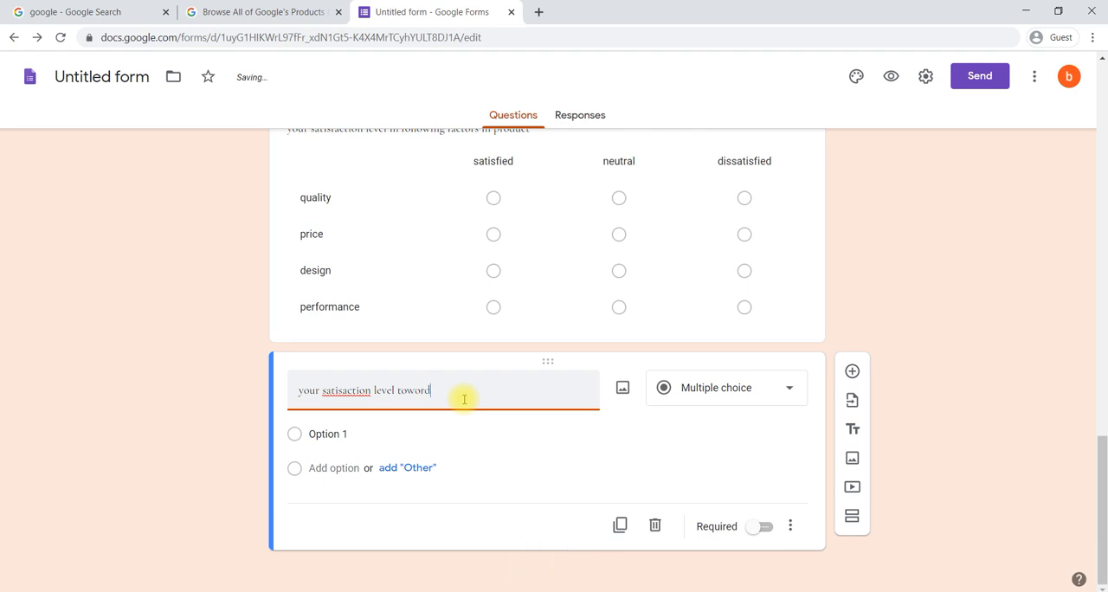
pyautogui.write('ord')
pyautogui.press('BackSpace')
pyautogui.write('ds ')
pyautogui.write('our s')
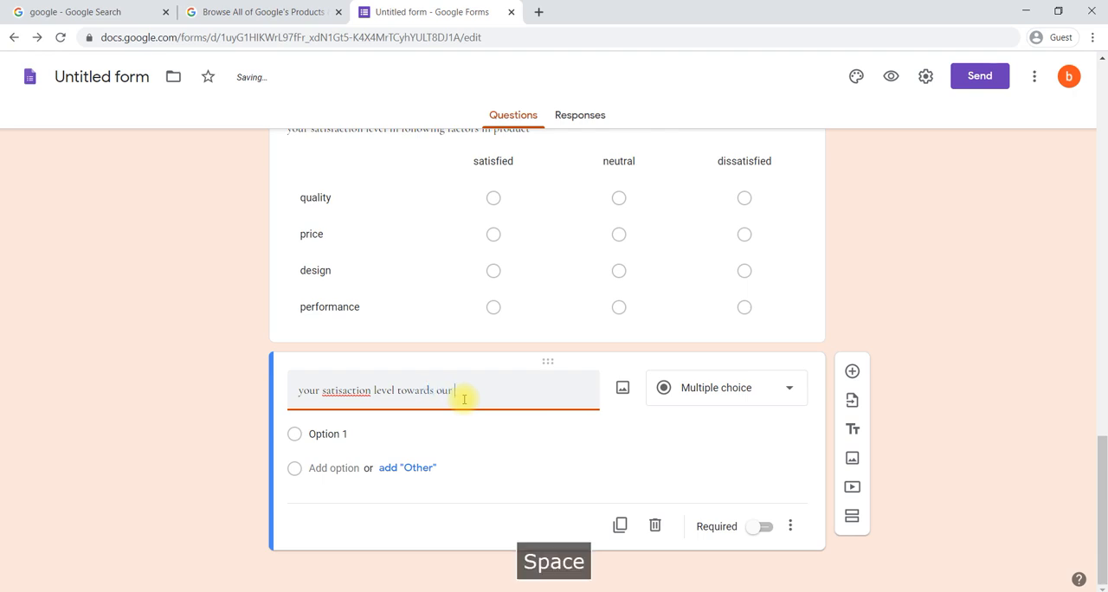
pyautogui.write('ervice')
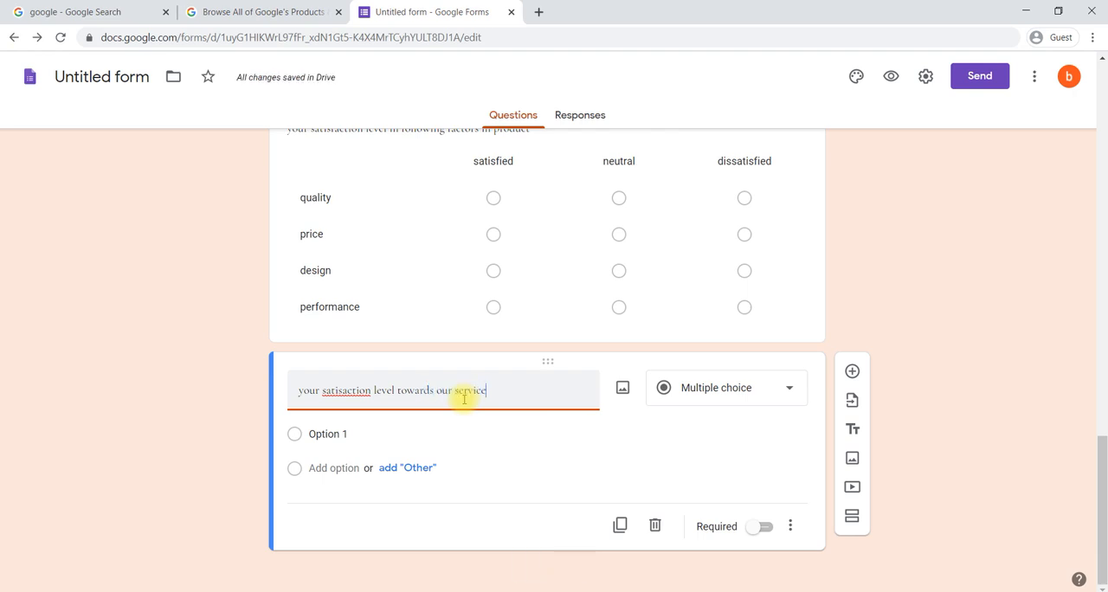
pyautogui.rightClick(336, 391)
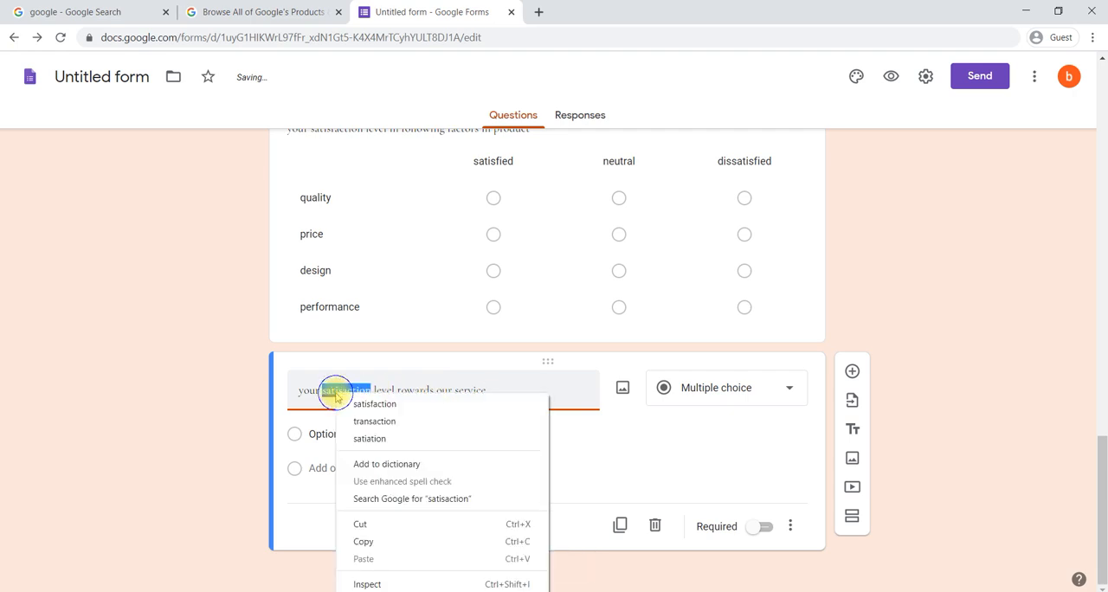
pyautogui.click(365, 404)
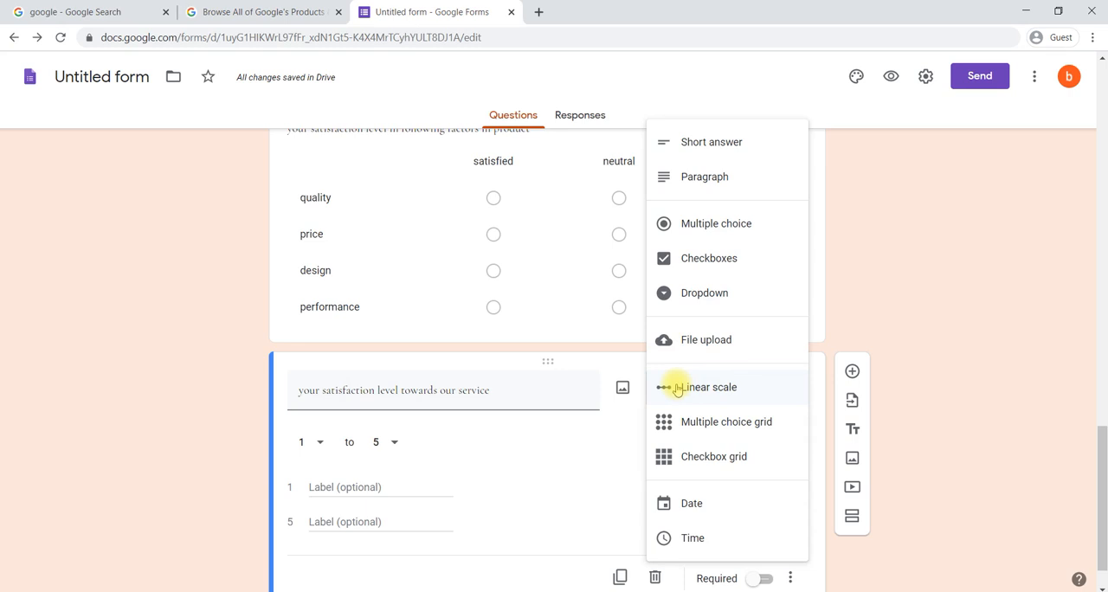
# Step: Make the service satisfaction question a linear scale and keep its range from 1 to 5
pyautogui.click(679, 388)
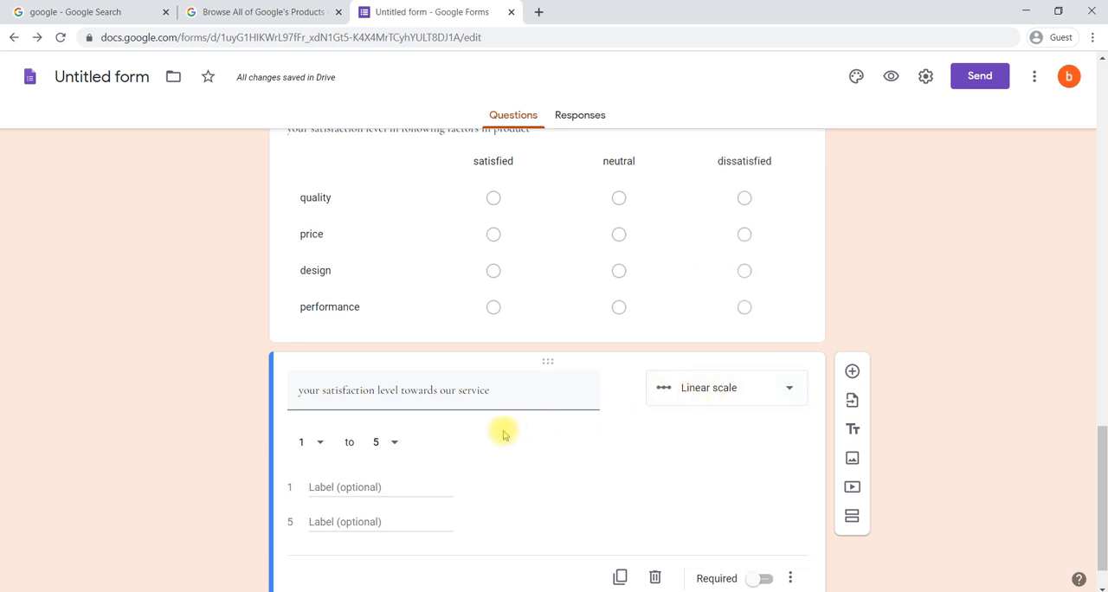
pyautogui.click(387, 442)
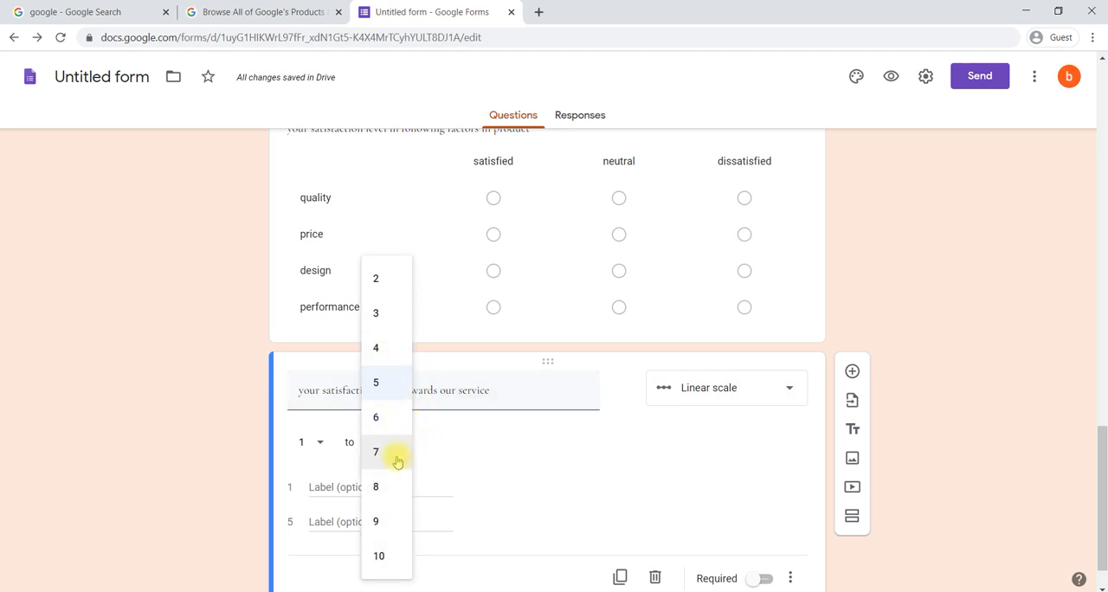
pyautogui.click(470, 436)
pyautogui.scroll(-1, 473, 437)
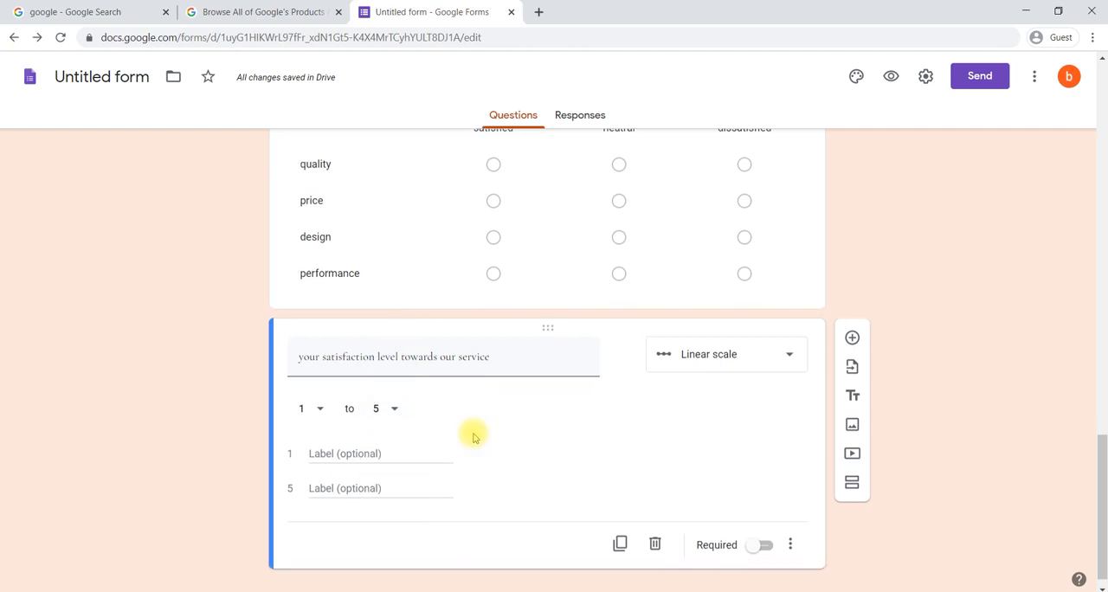
# Step: Label value 1 of the service satisfaction scale "low" and value 5 "highly"
pyautogui.click(351, 435)
pyautogui.write('low')
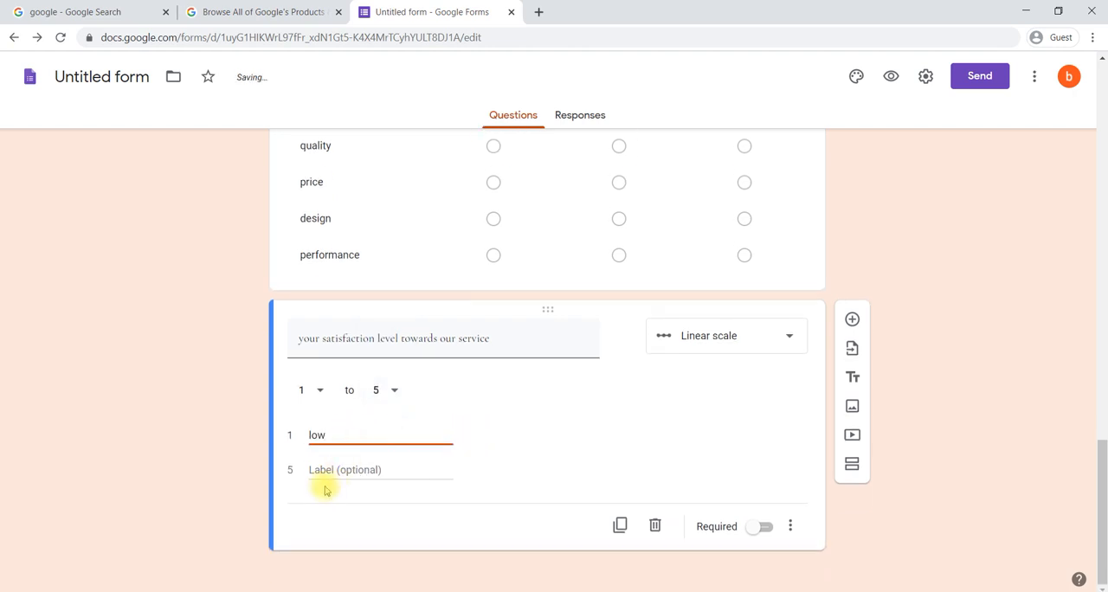
pyautogui.click(332, 471)
pyautogui.write('highly')
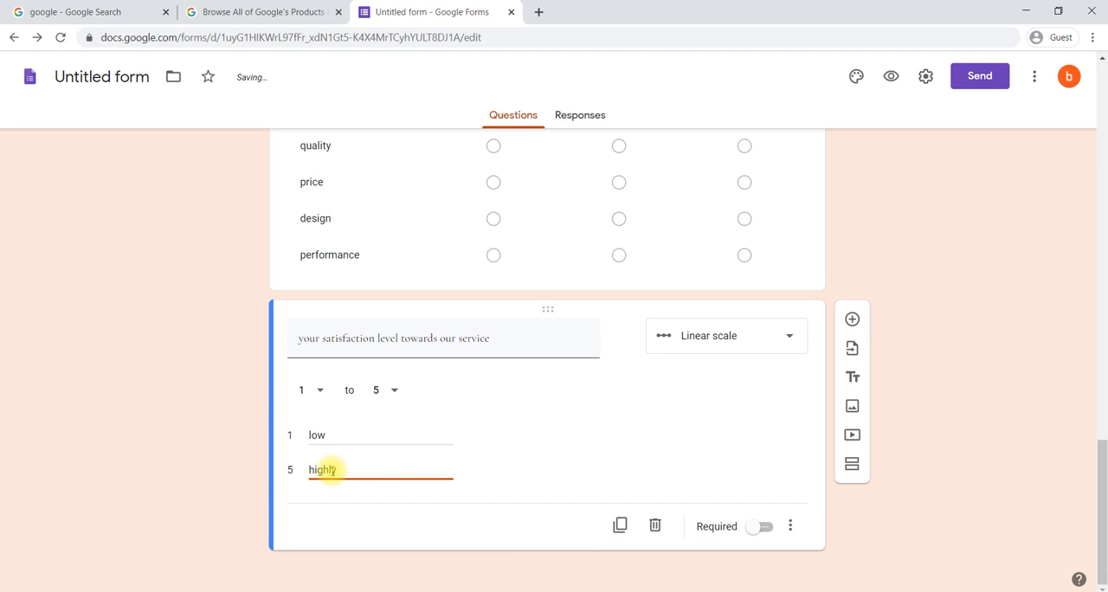
pyautogui.click(532, 449)
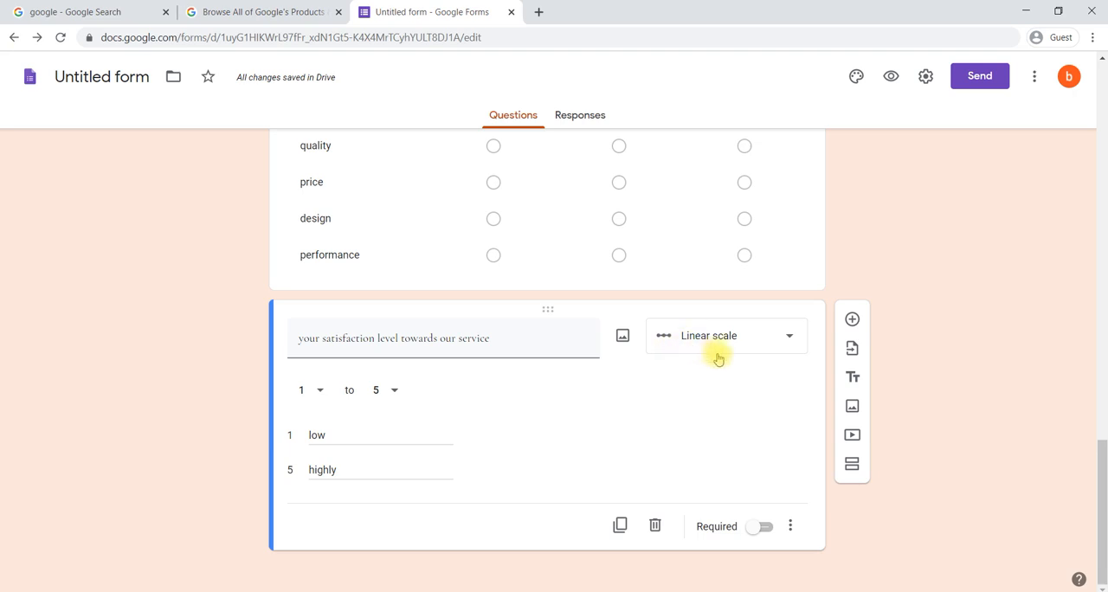
pyautogui.click(852, 322)
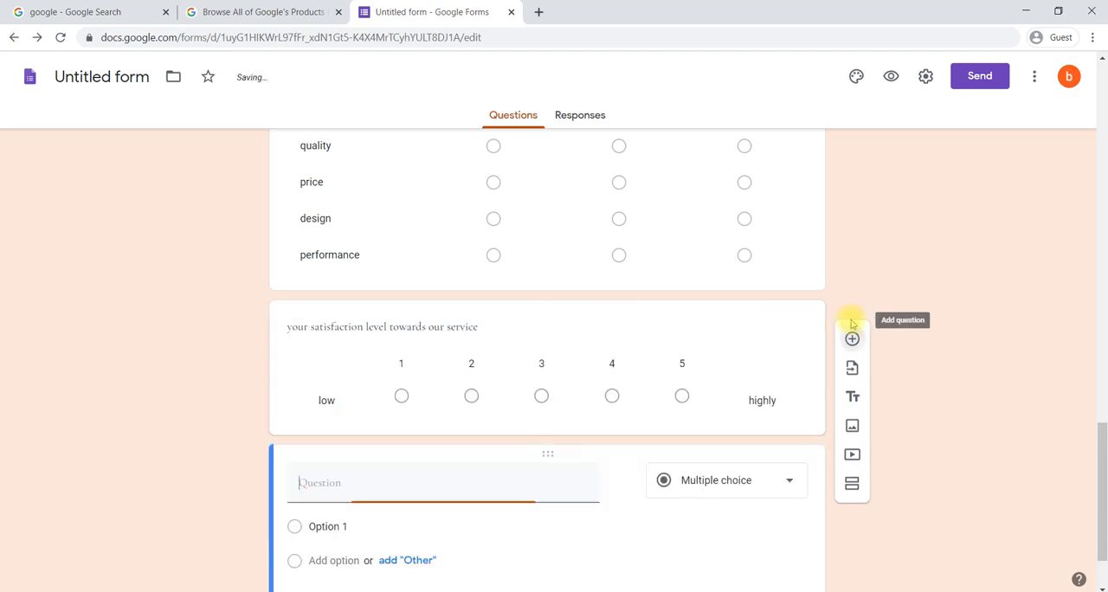
pyautogui.scroll(-1, 544, 416)
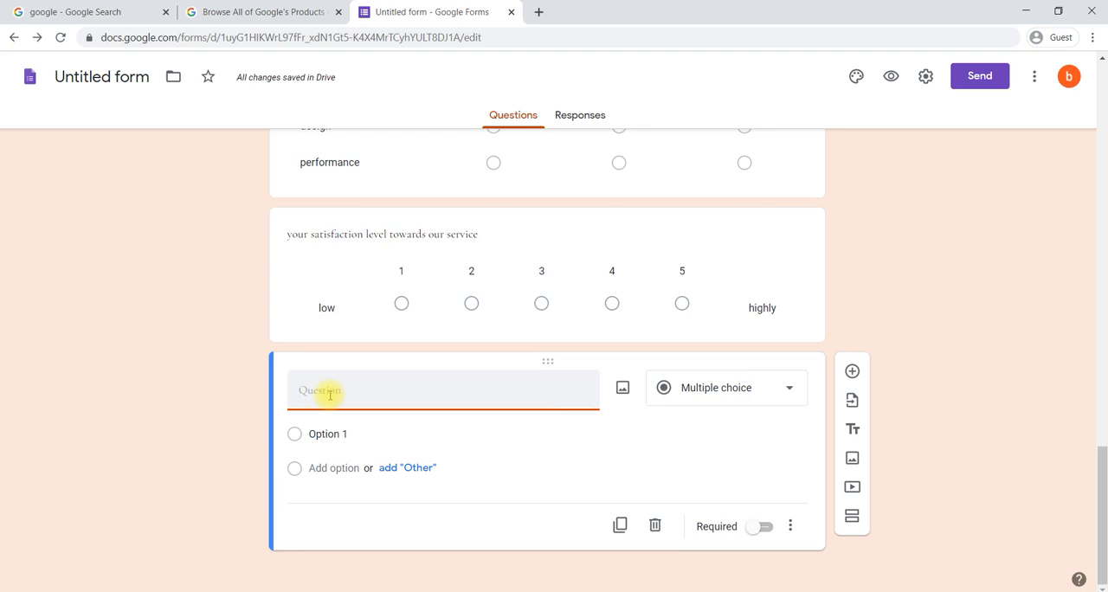
pyautogui.write('what o')
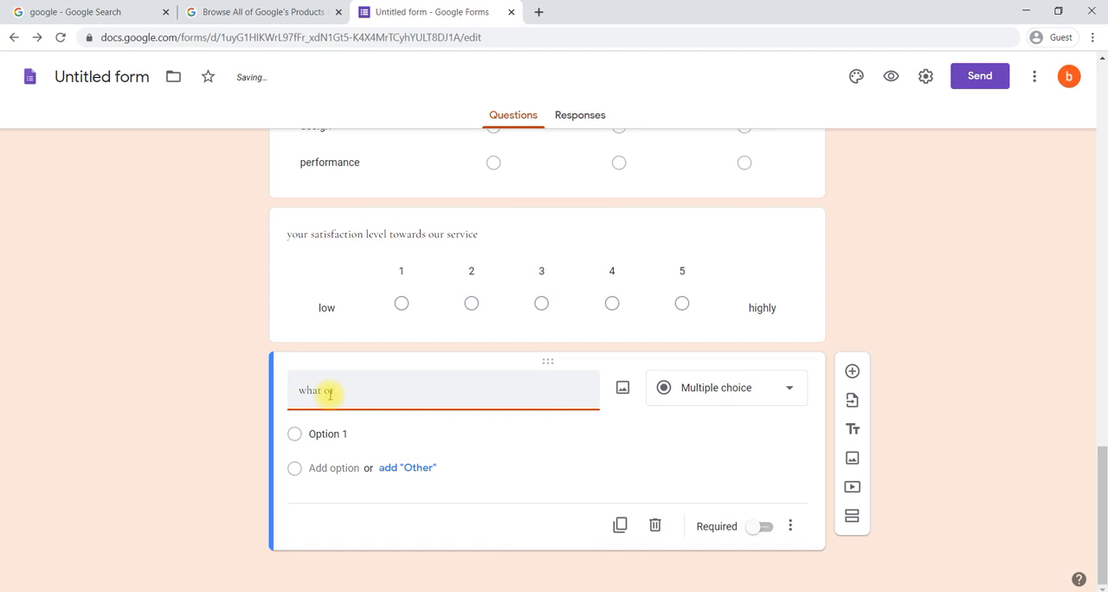
pyautogui.press('BackSpace')
pyautogui.write('to be improved')
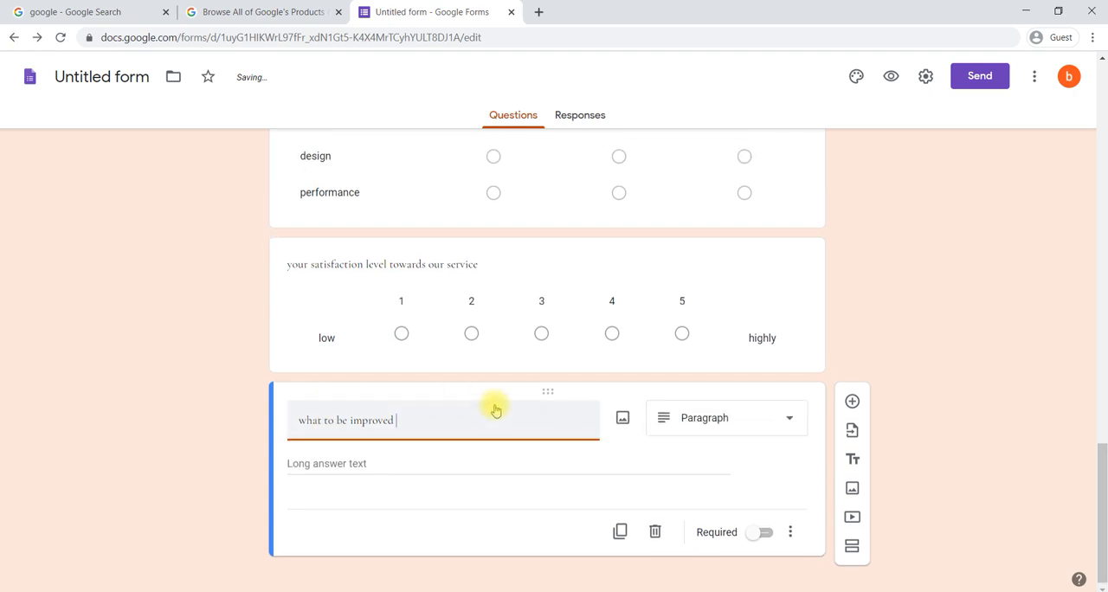
pyautogui.scroll(3, 497, 412)
pyautogui.scroll(-3, 496, 411)
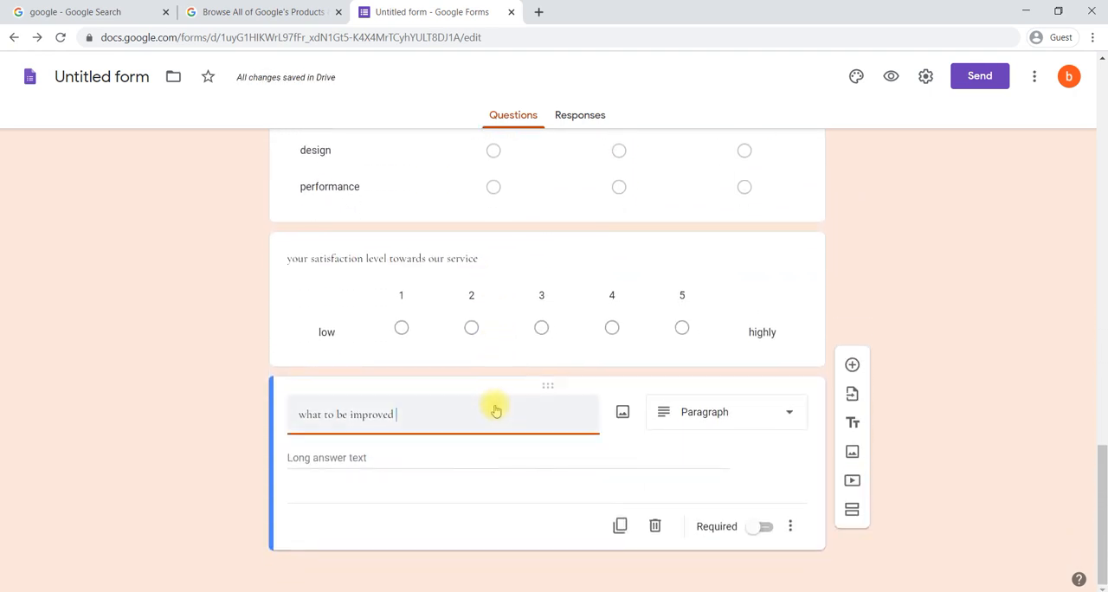
pyautogui.click(655, 528)
# Step: Duplicate the multiple choice grid question about satisfaction with the product factors
pyautogui.scroll(2, 586, 195)
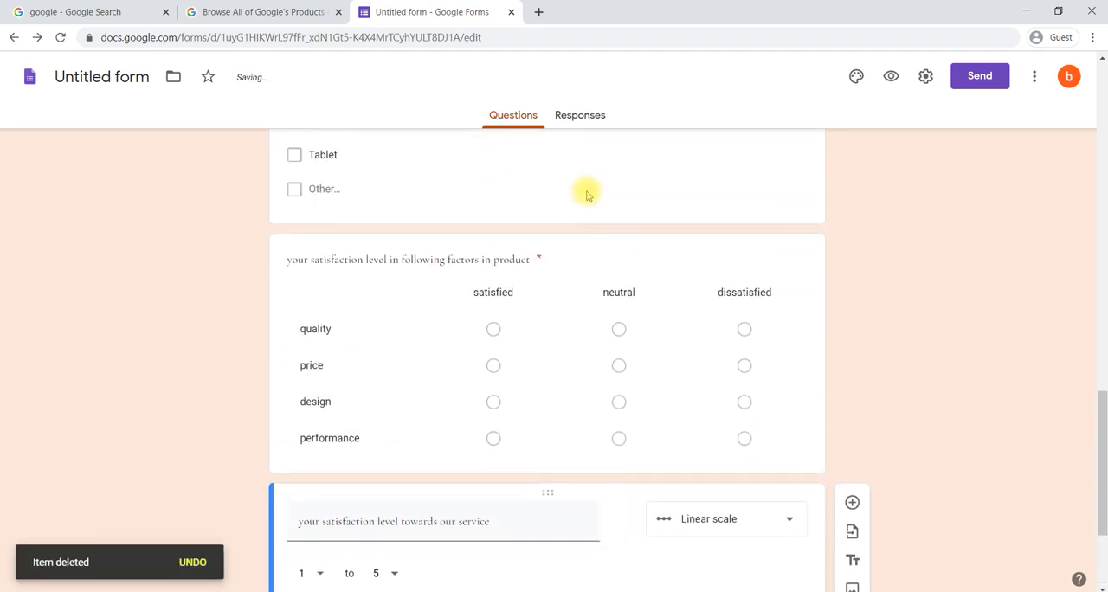
pyautogui.click(563, 266)
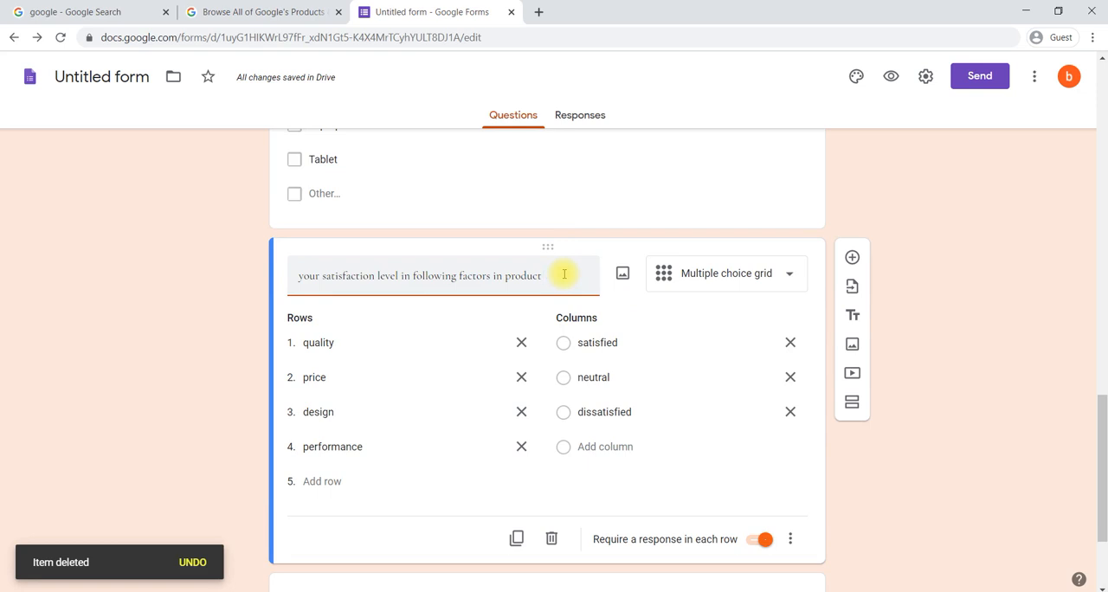
pyautogui.scroll(-1, 563, 273)
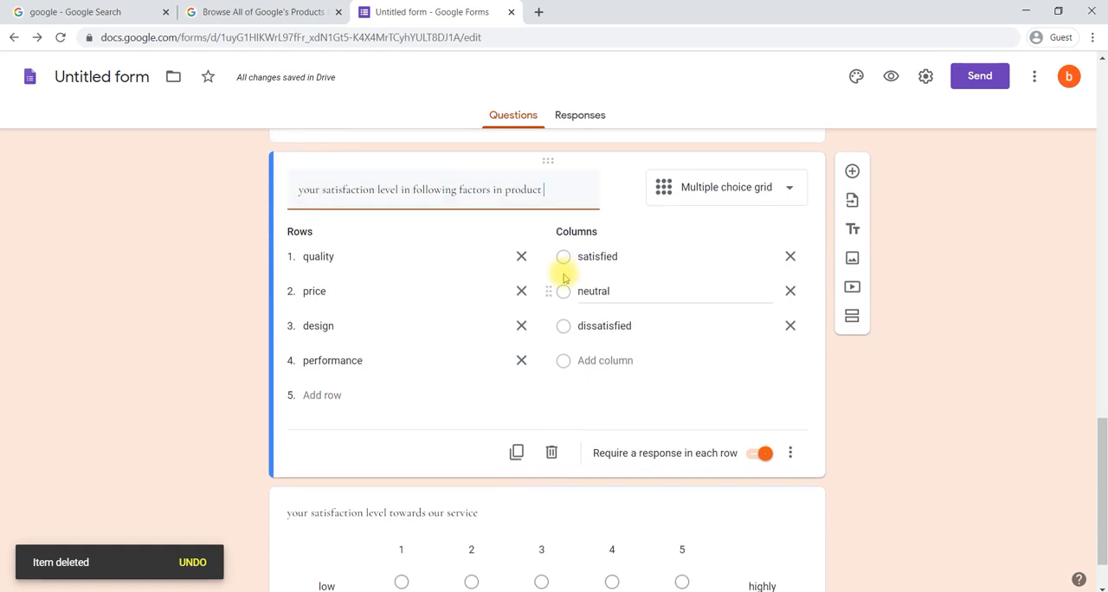
pyautogui.click(516, 453)
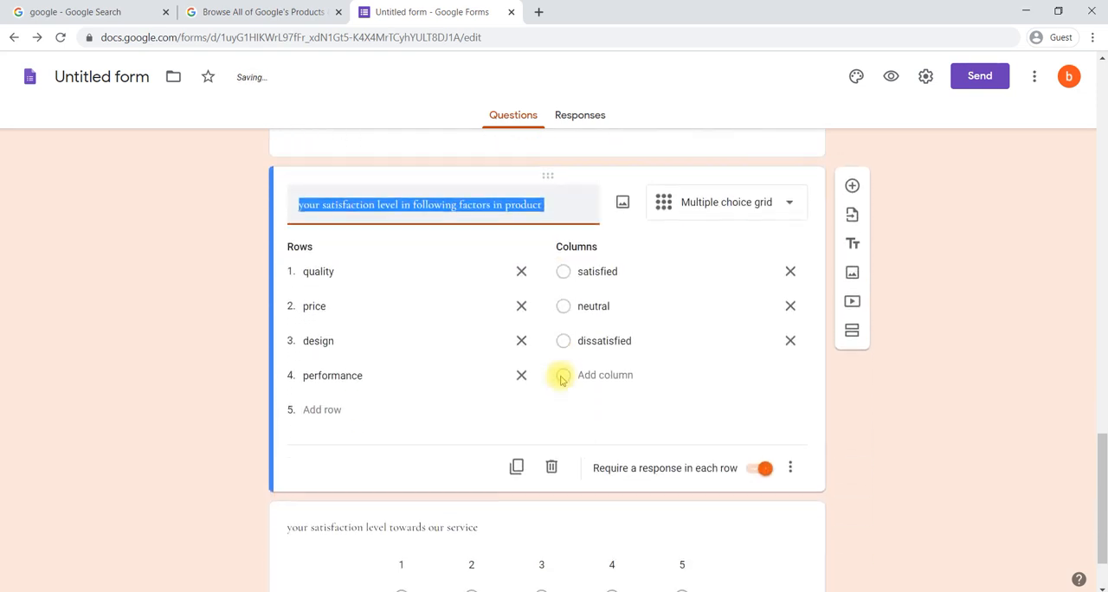
# Step: Replace the duplicated grid's question text with "what to be improved"
pyautogui.scroll(1, 561, 380)
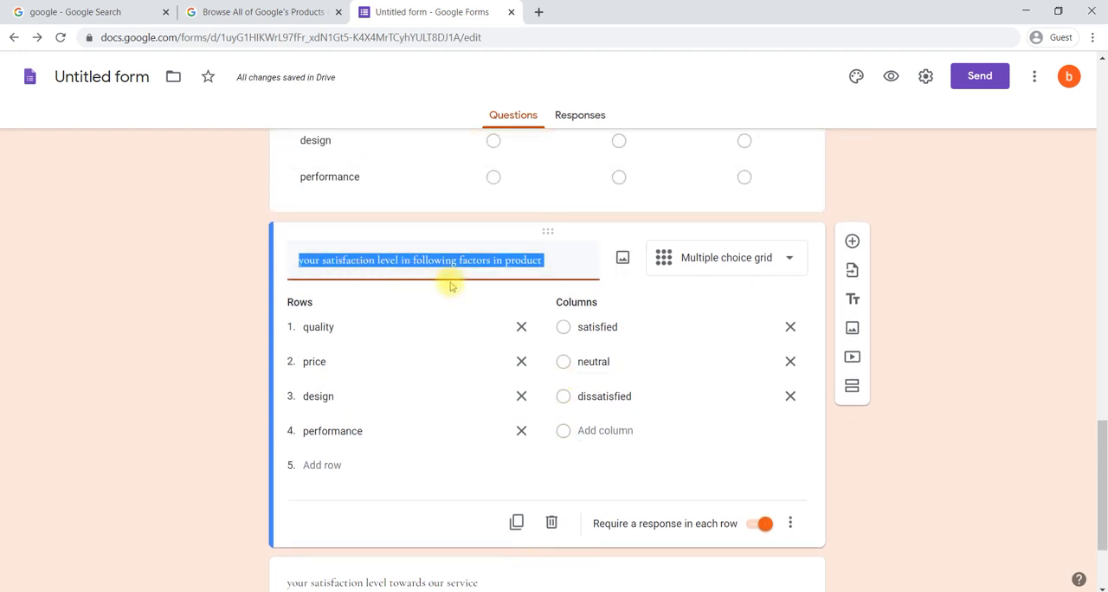
pyautogui.write('what')
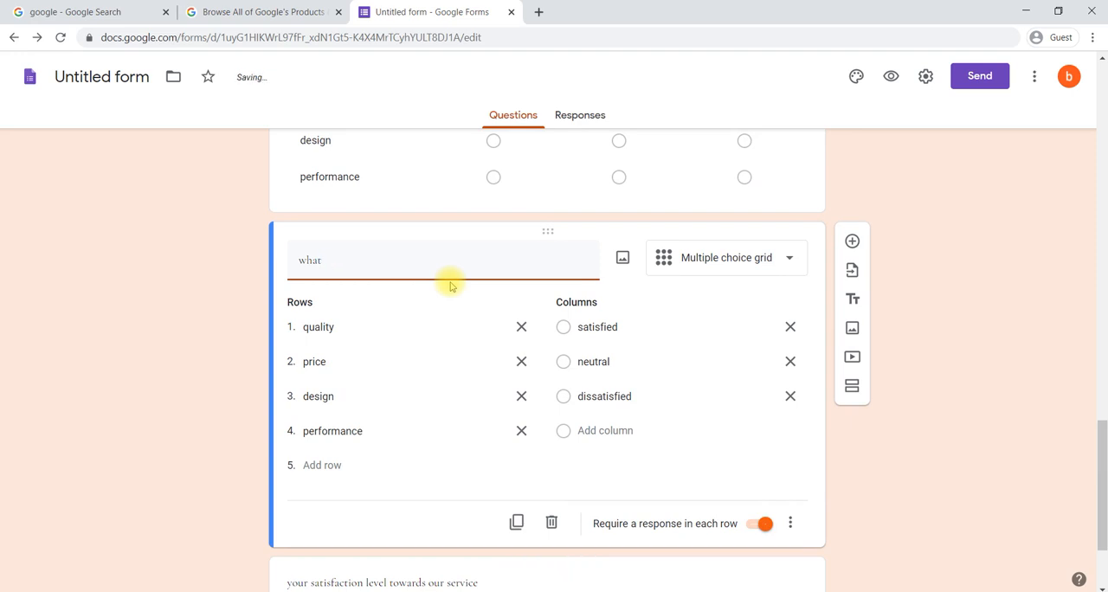
pyautogui.write(' wito be ')
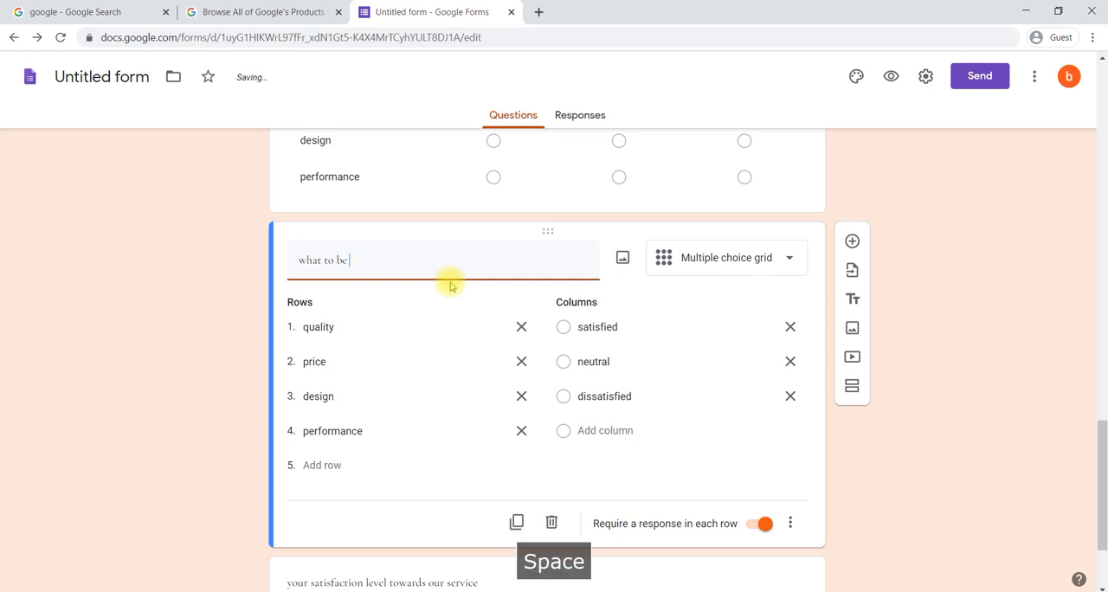
pyautogui.write('improve')
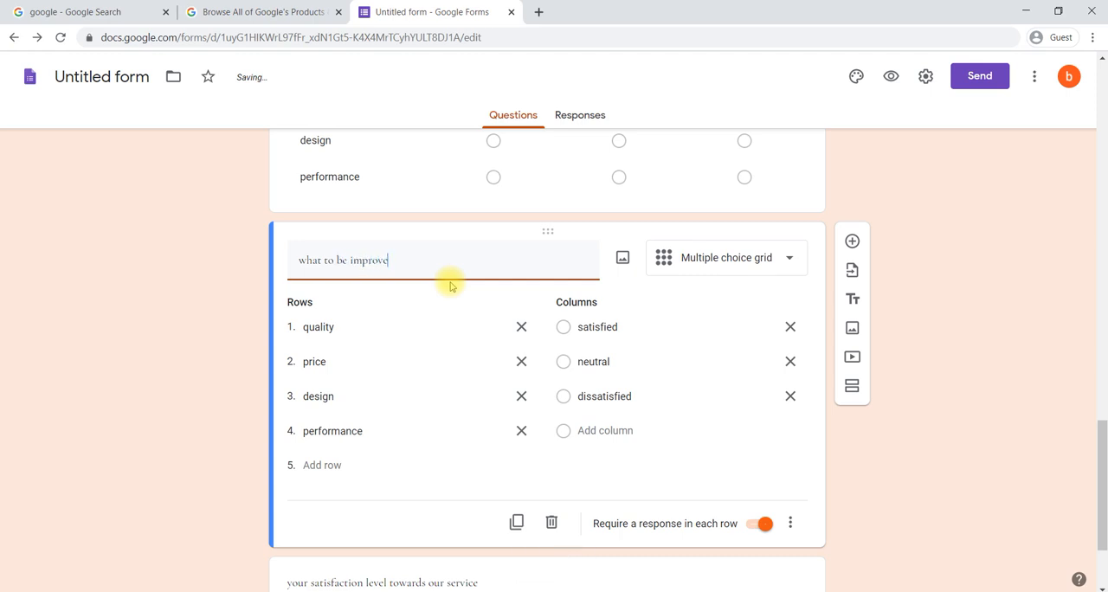
pyautogui.write('d')
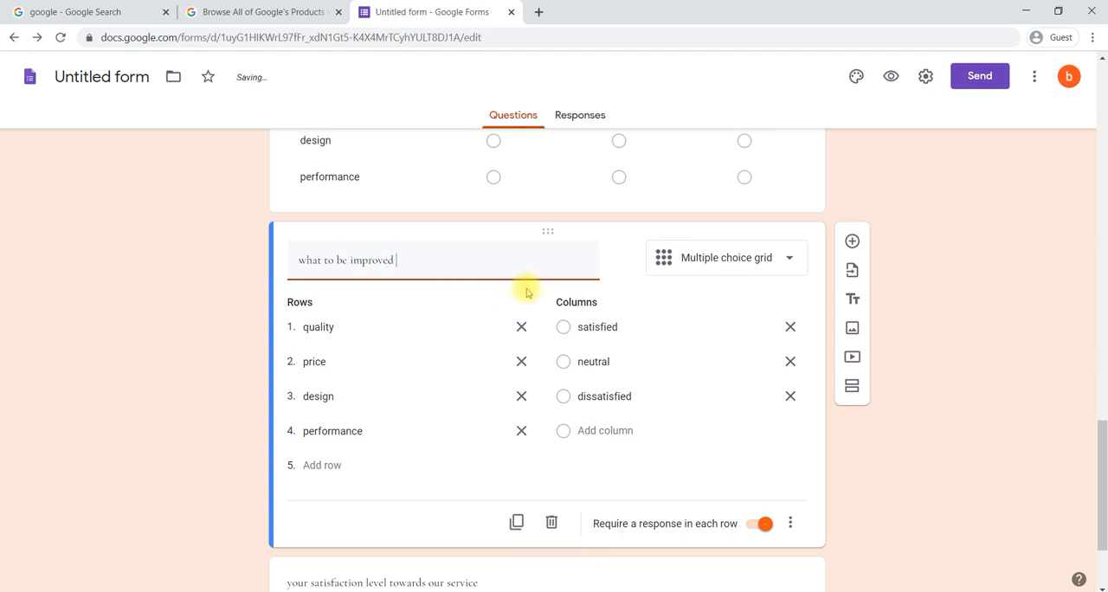
# Step: Rename the first three rows of the "what to be improved" grid to product 1, product 2 and product 3
pyautogui.click(388, 321)
pyautogui.click(370, 328)
pyautogui.write('pr')
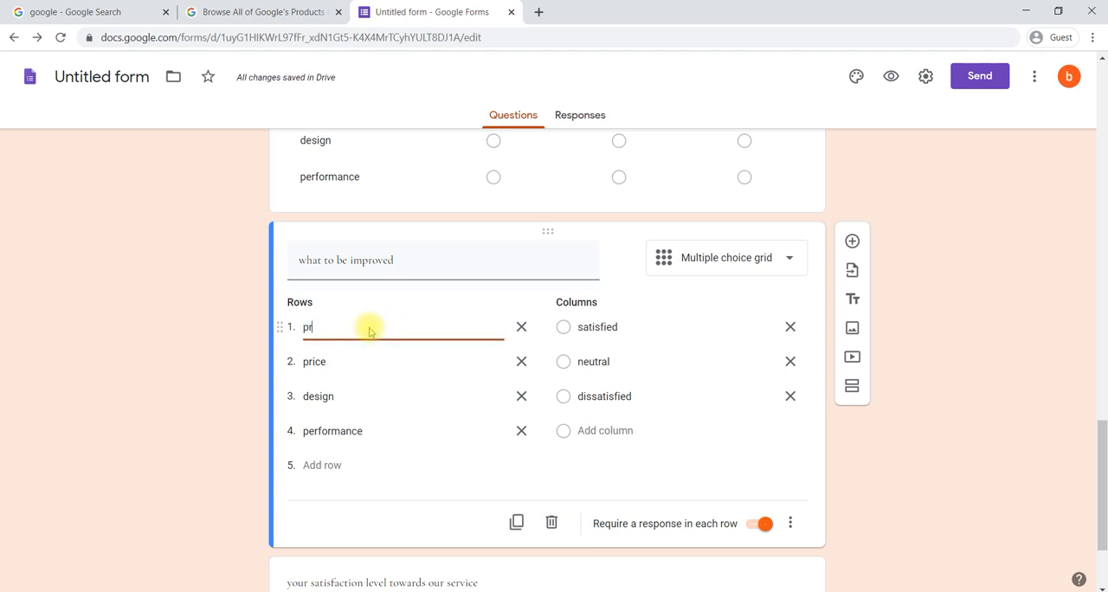
pyautogui.write('oduct 1')
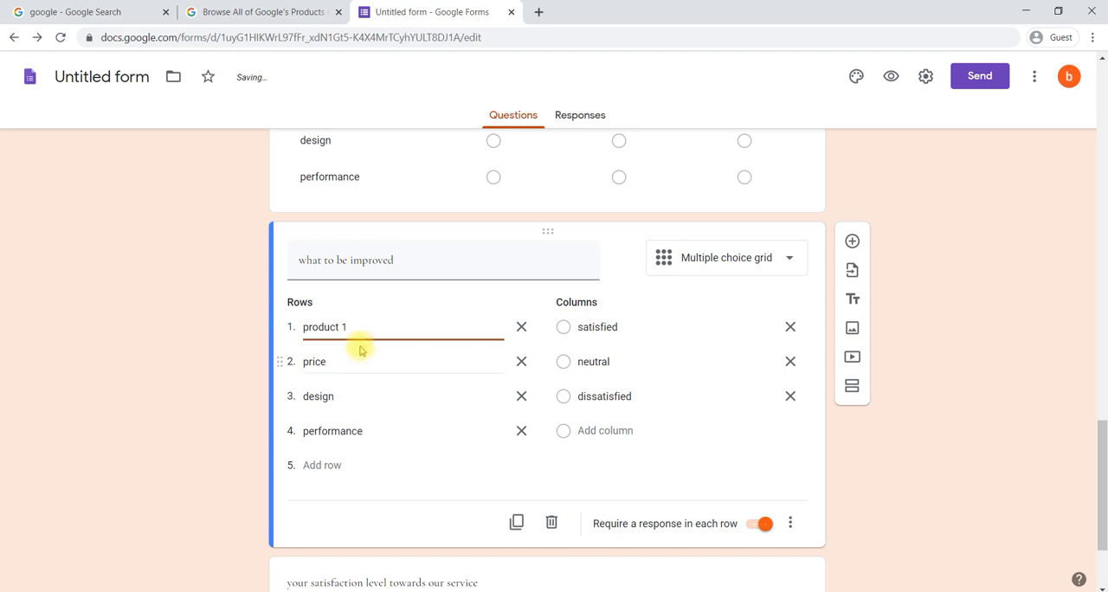
pyautogui.click(356, 366)
pyautogui.write('p')
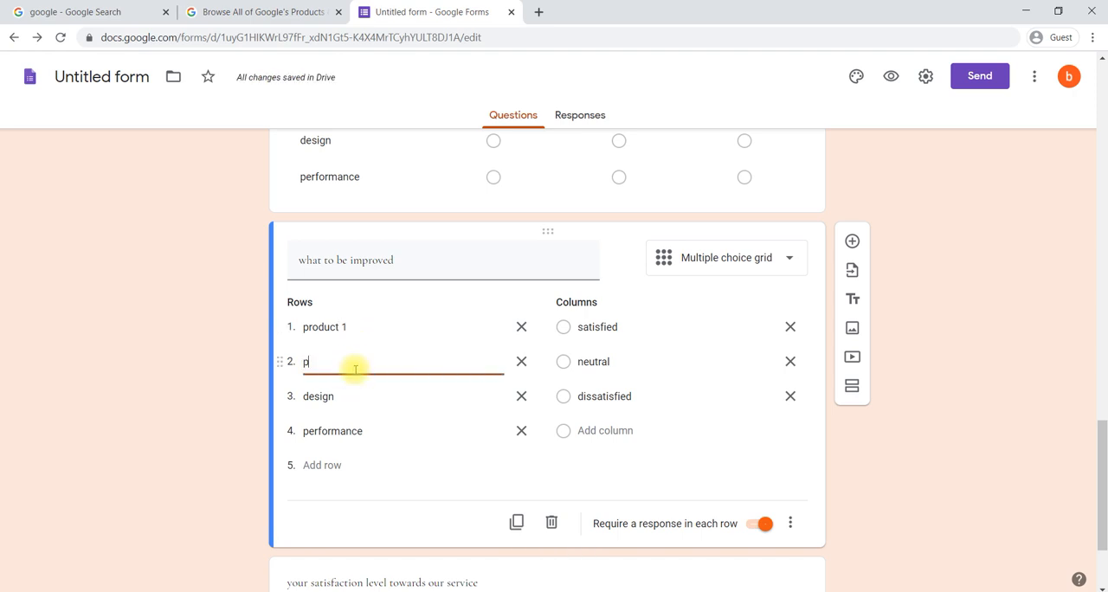
pyautogui.write('roduct ')
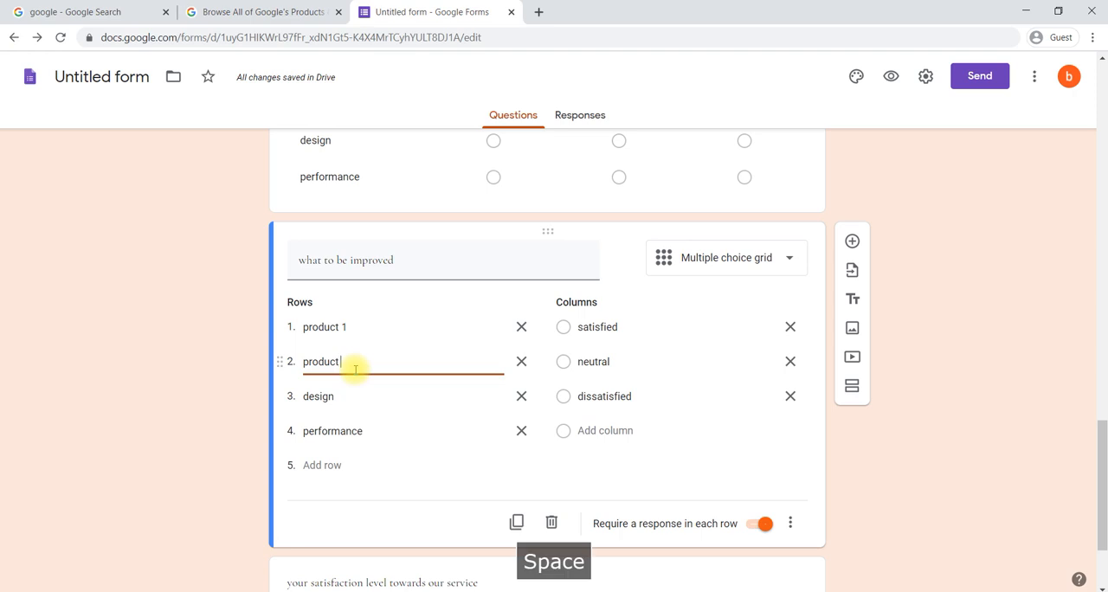
pyautogui.write('2')
pyautogui.click(364, 393)
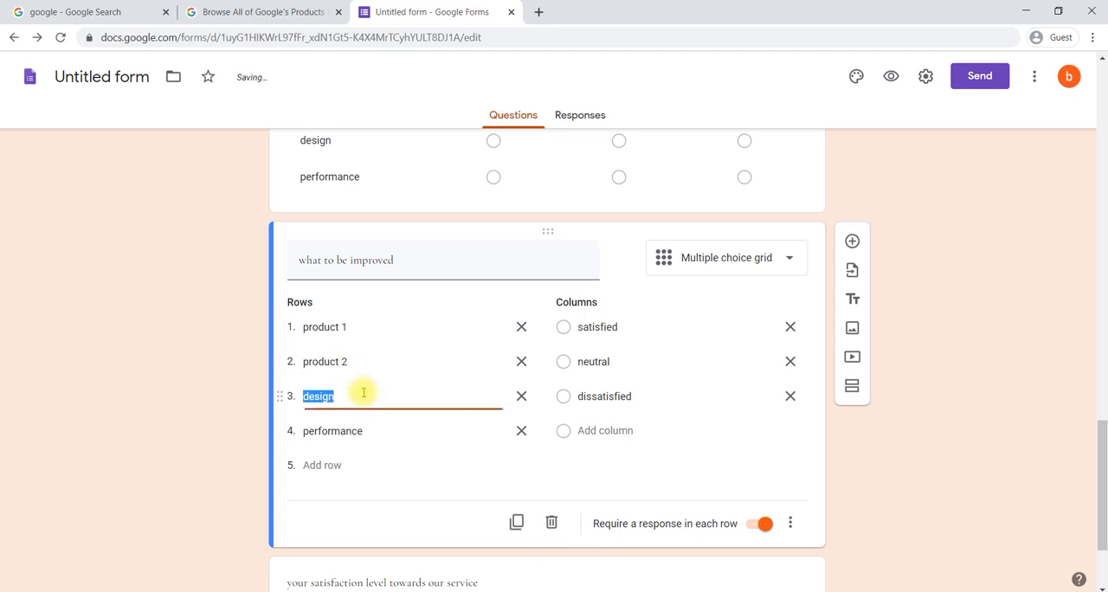
pyautogui.write('produc')
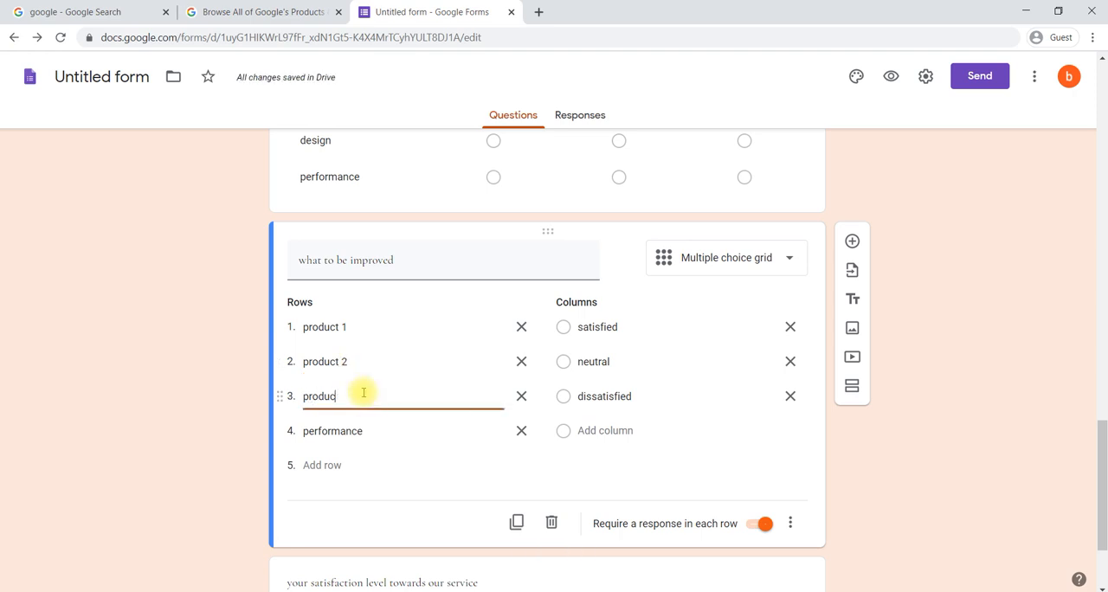
pyautogui.write('t 3')
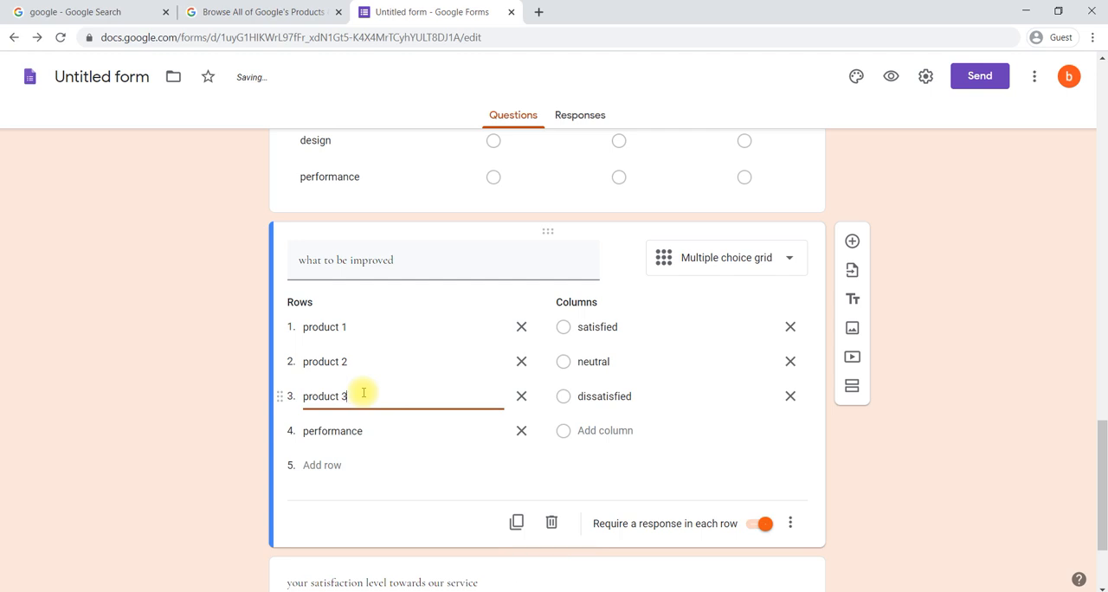
# Step: Remove the performance row and the satisfied column from the "what to be improved" grid
pyautogui.click(521, 430)
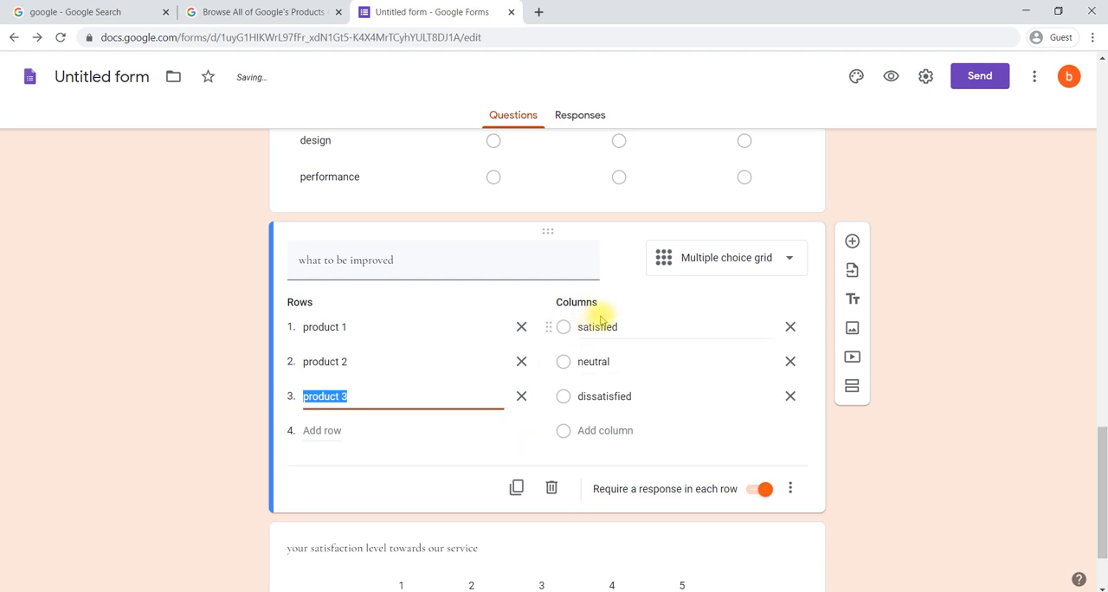
pyautogui.click(791, 327)
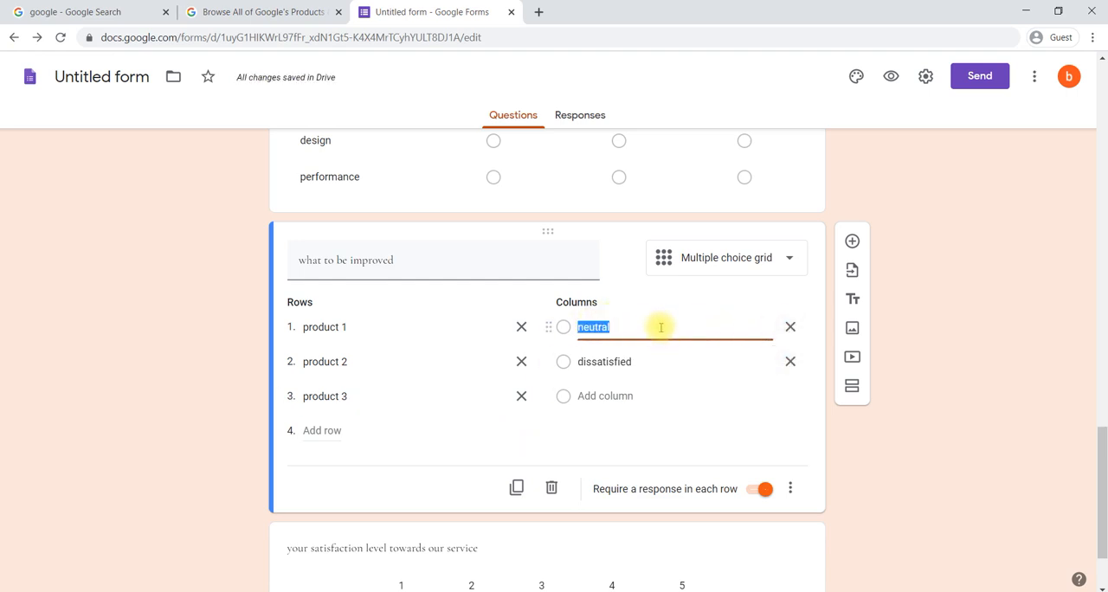
# Step: Rename the first column of the "what to be improved" grid to quality and change the question type to Checkbox grid
pyautogui.write('qu')
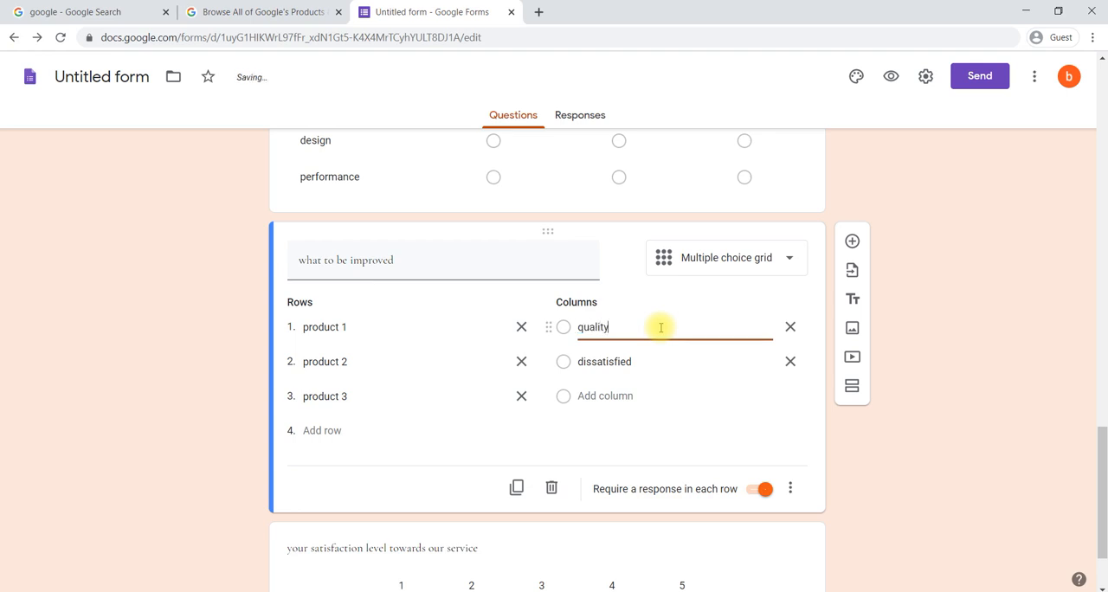
pyautogui.write('ality')
pyautogui.click(762, 265)
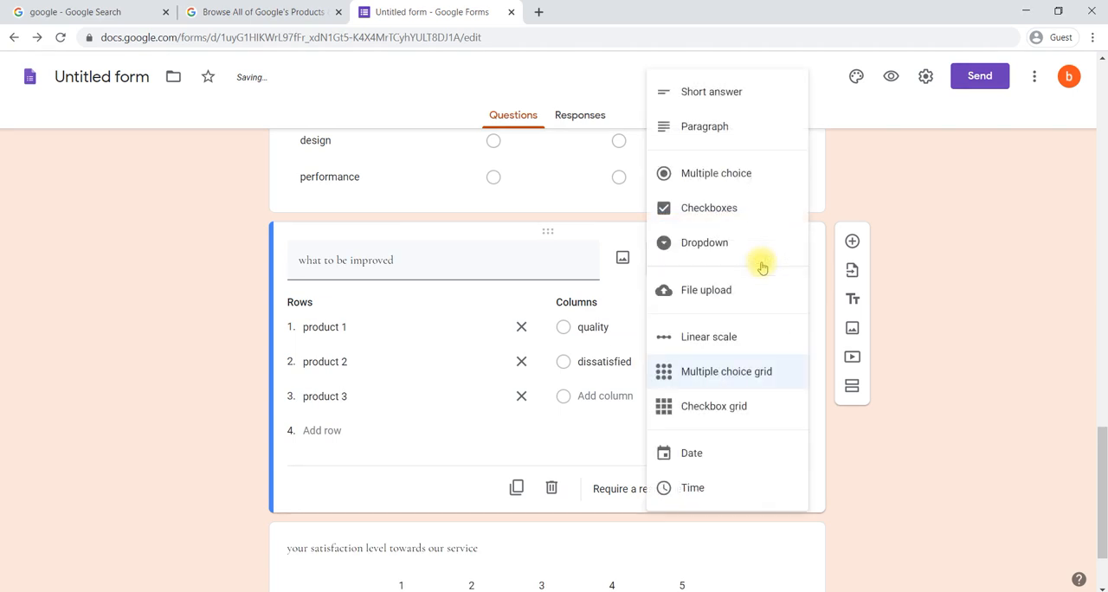
pyautogui.click(742, 407)
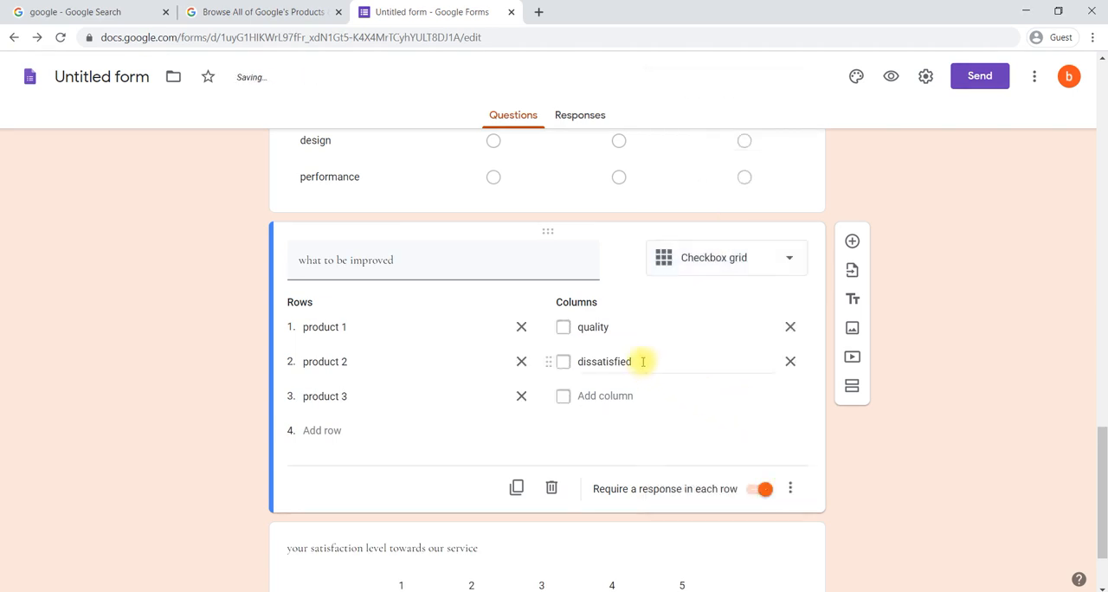
# Step: Rename the second column of the "what to be improved" grid to price and add the columns design and performance
pyautogui.click(646, 359)
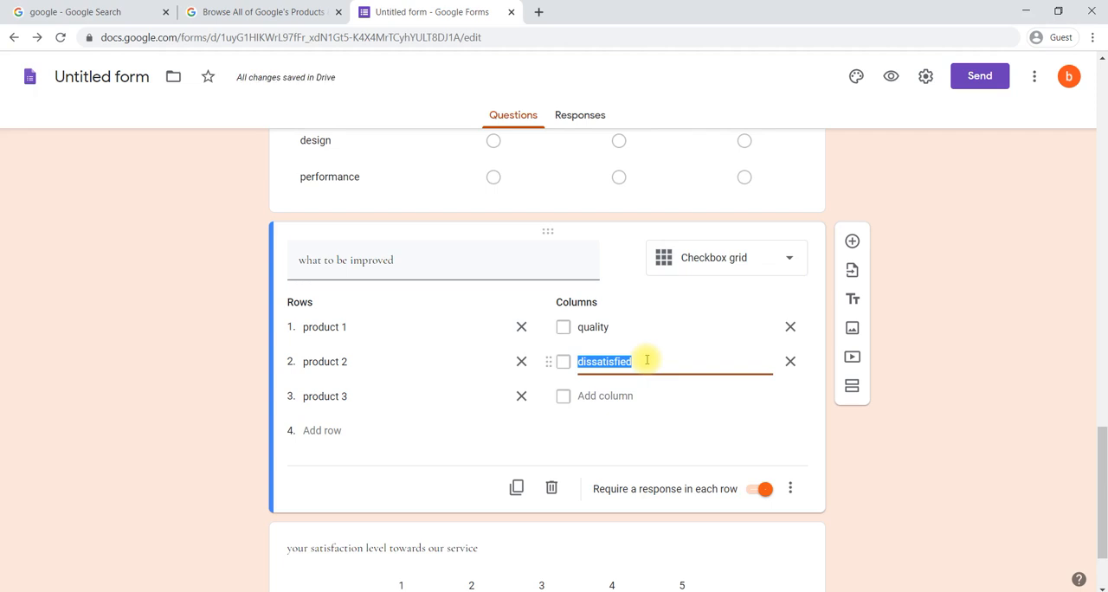
pyautogui.write('p')
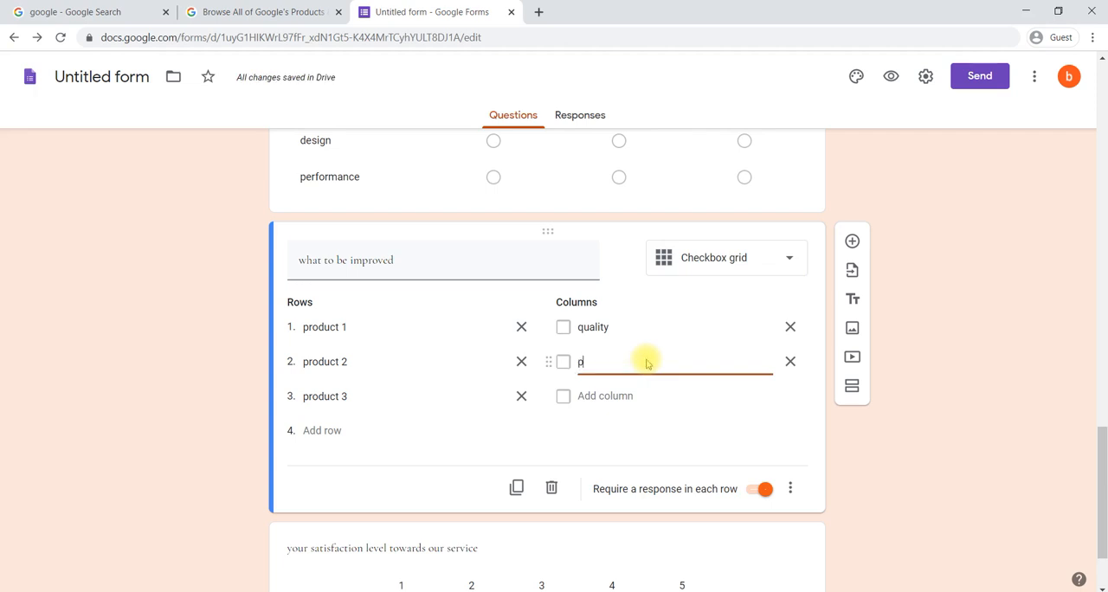
pyautogui.write('rice')
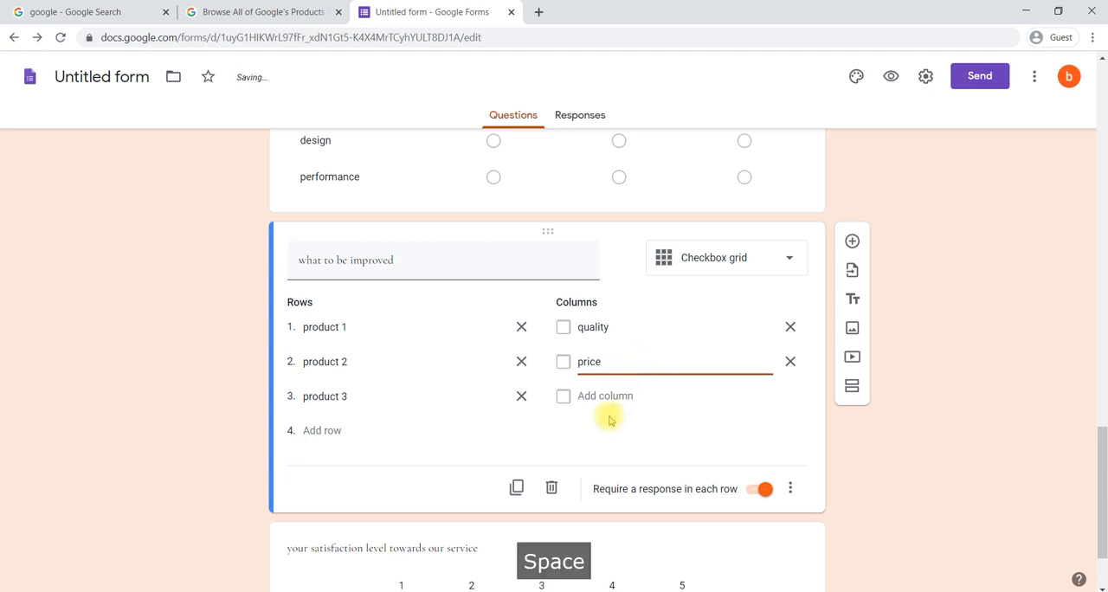
pyautogui.click(614, 395)
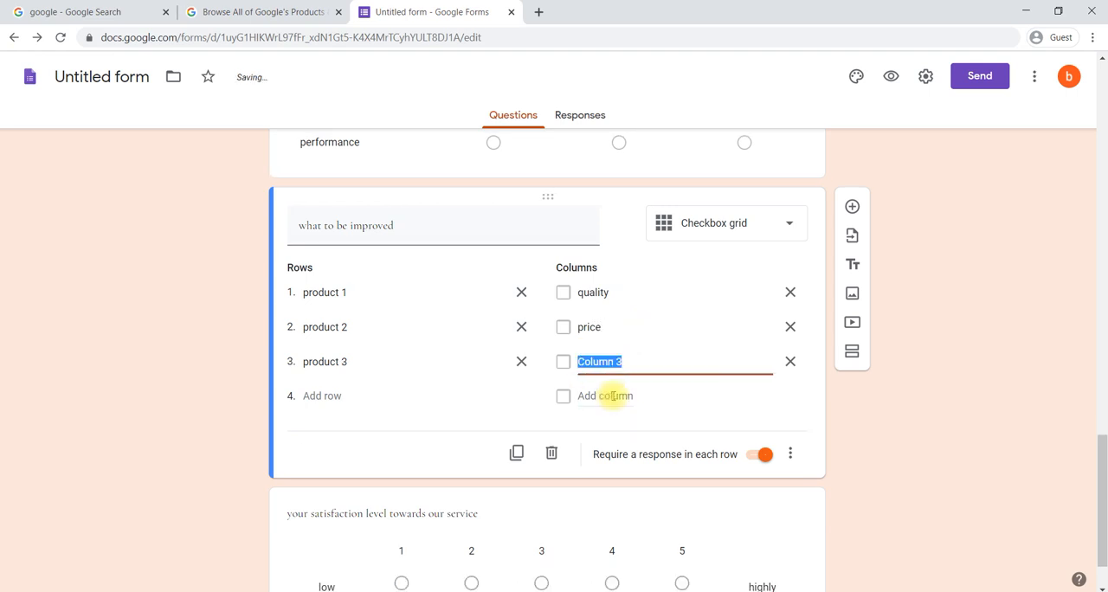
pyautogui.write('design')
pyautogui.click(611, 397)
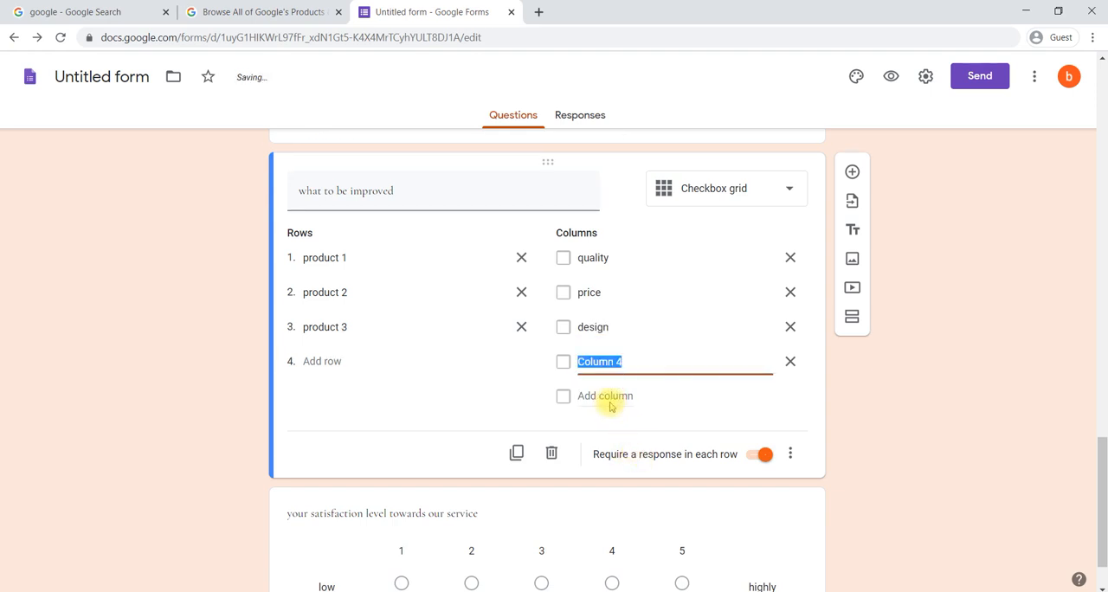
pyautogui.write('perfo')
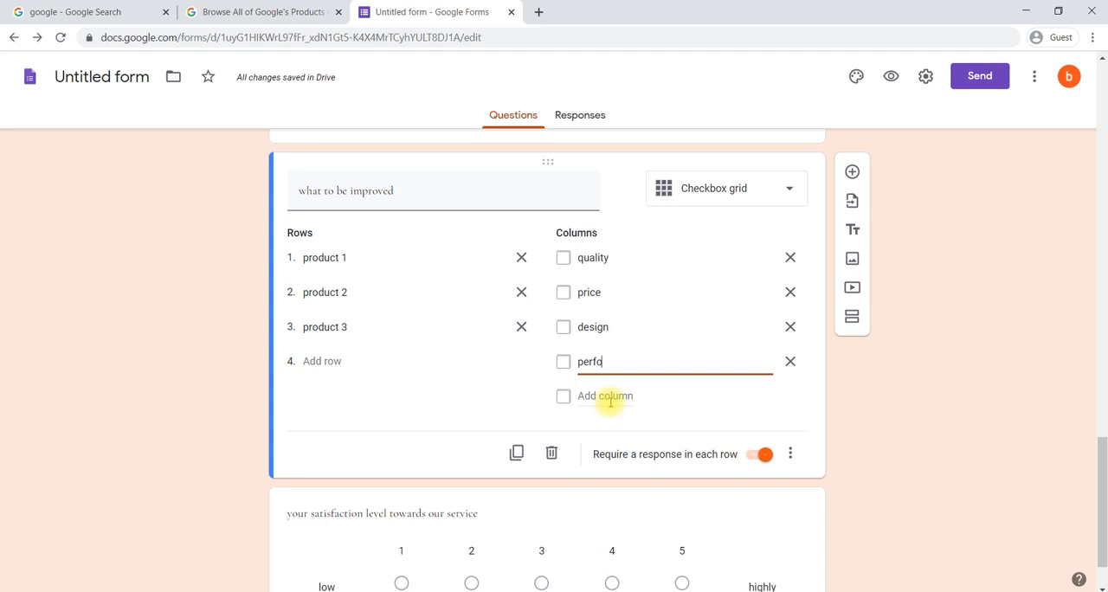
pyautogui.write('rmance')
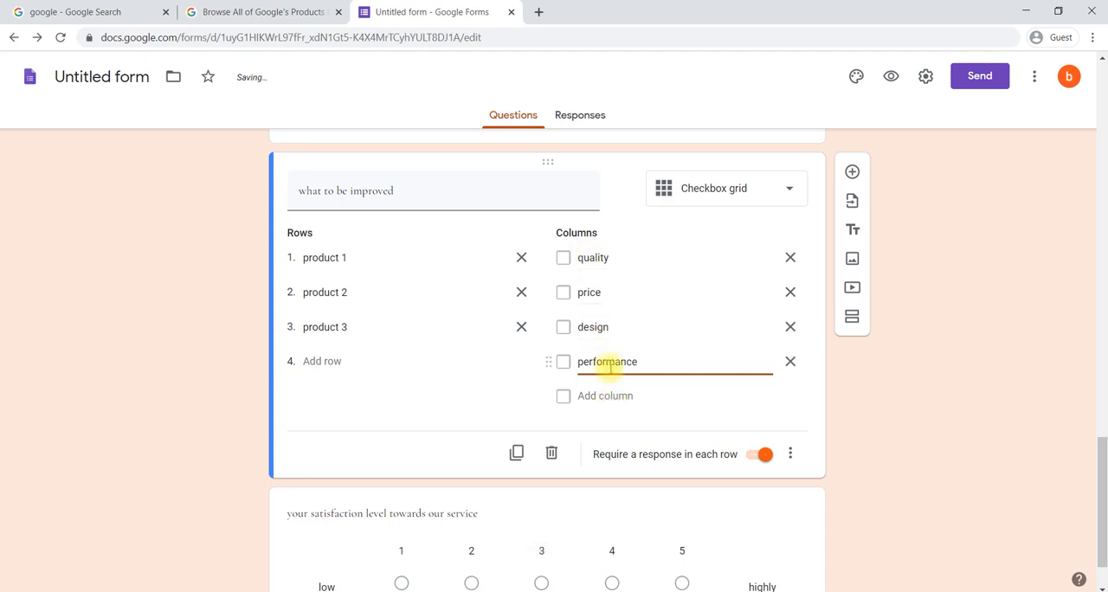
# Step: Review the rows and columns of the "what to be improved" checkbox grid alongside its neighbouring questions
pyautogui.scroll(2, 540, 290)
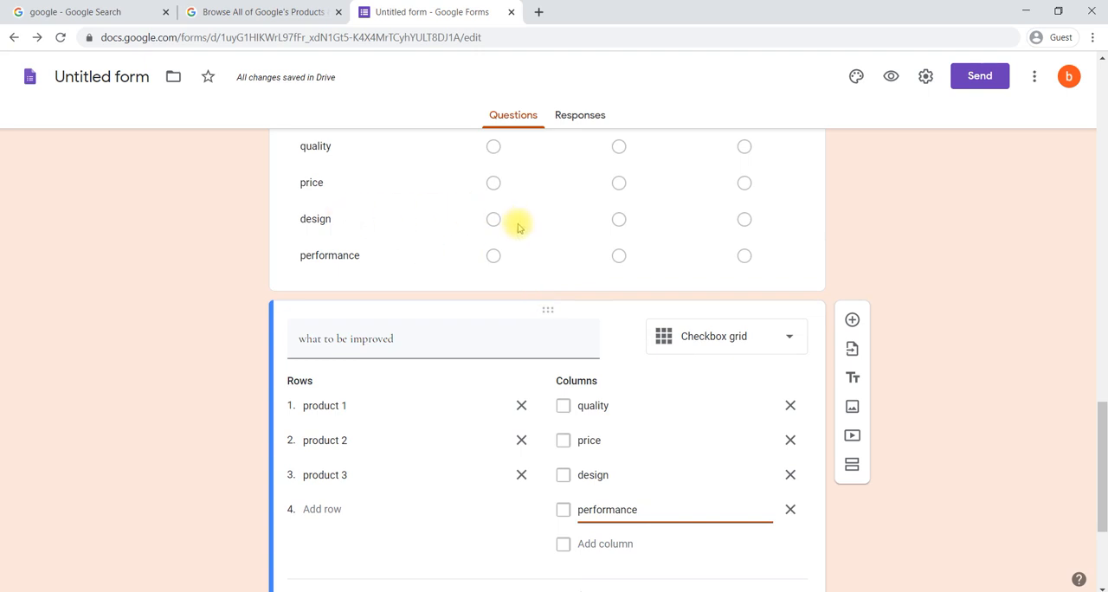
pyautogui.scroll(-1, 514, 407)
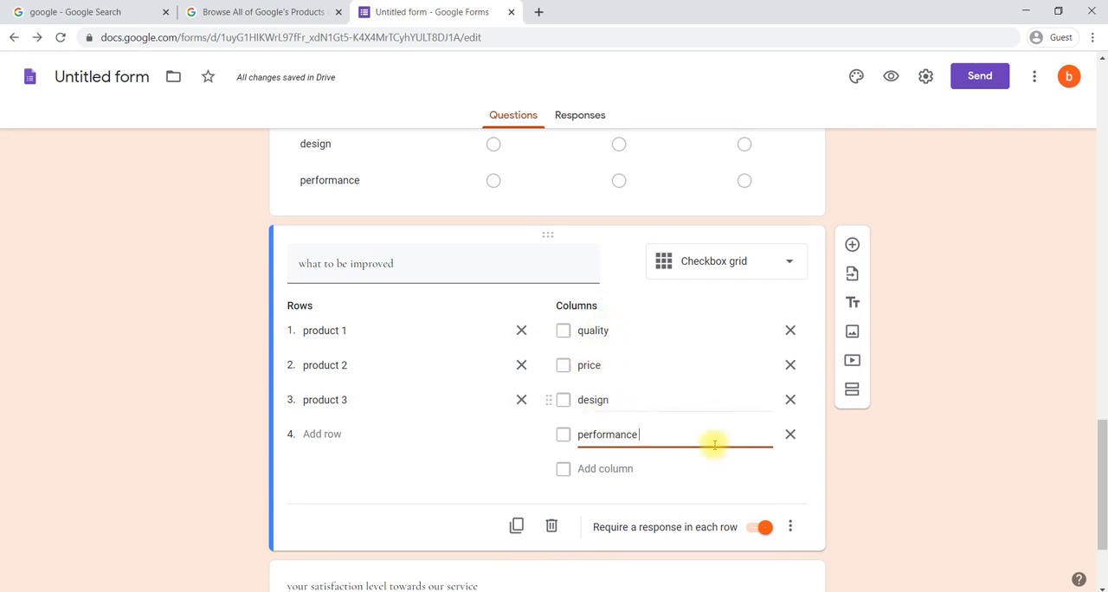
pyautogui.scroll(-1, 705, 463)
pyautogui.click(469, 513)
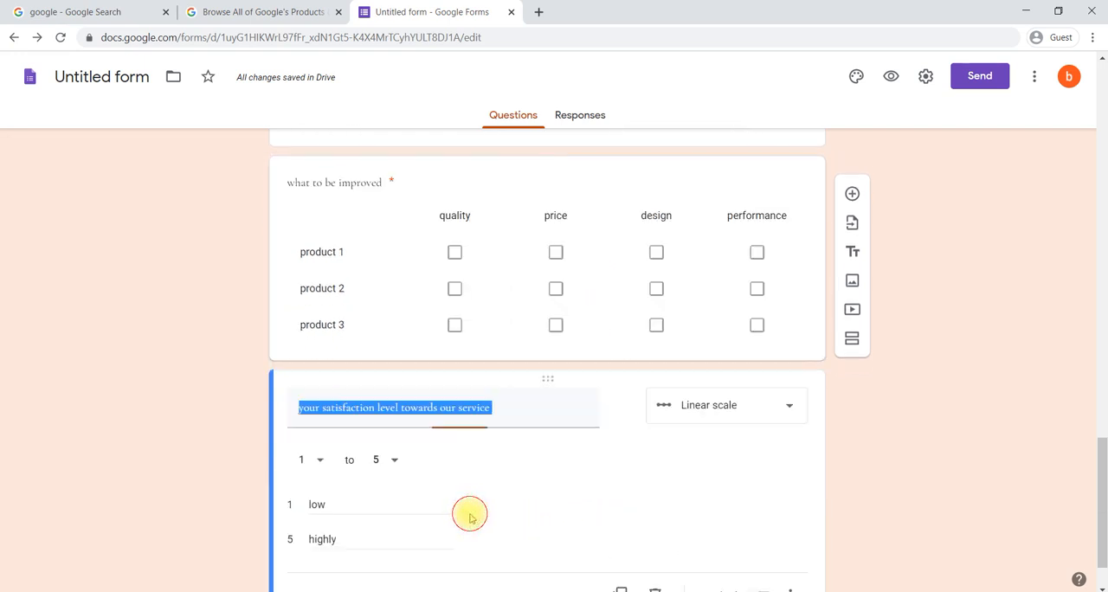
pyautogui.scroll(1, 520, 381)
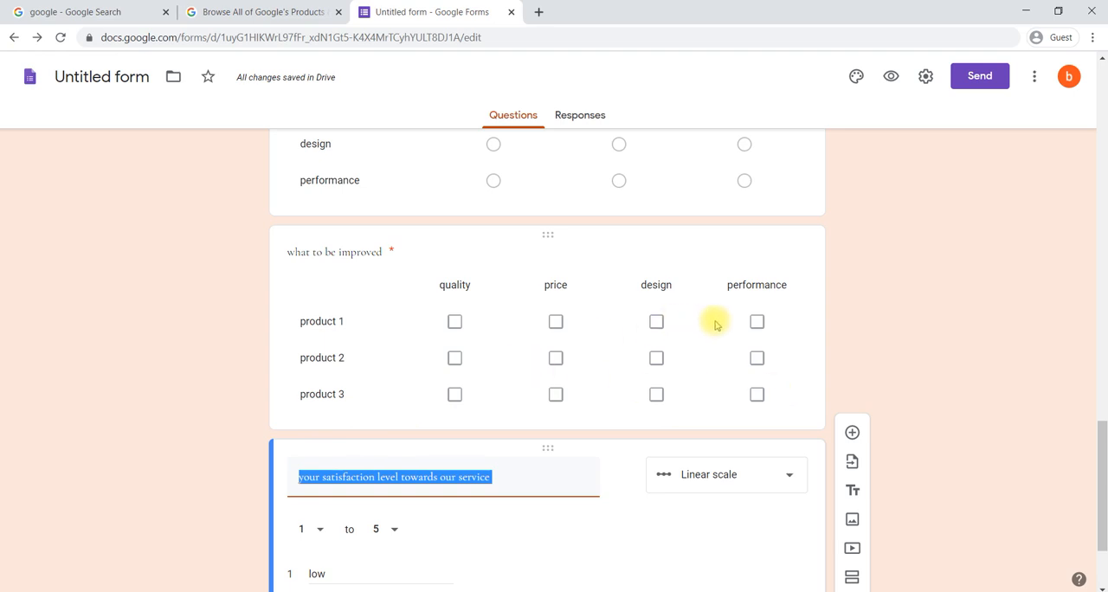
pyautogui.click(614, 285)
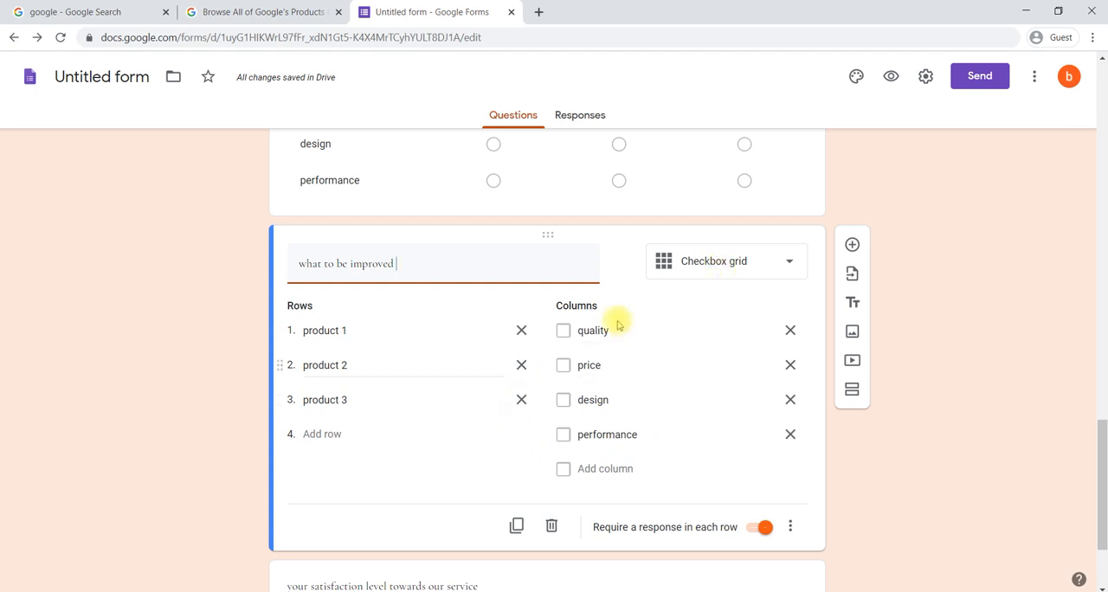
pyautogui.scroll(-1, 567, 422)
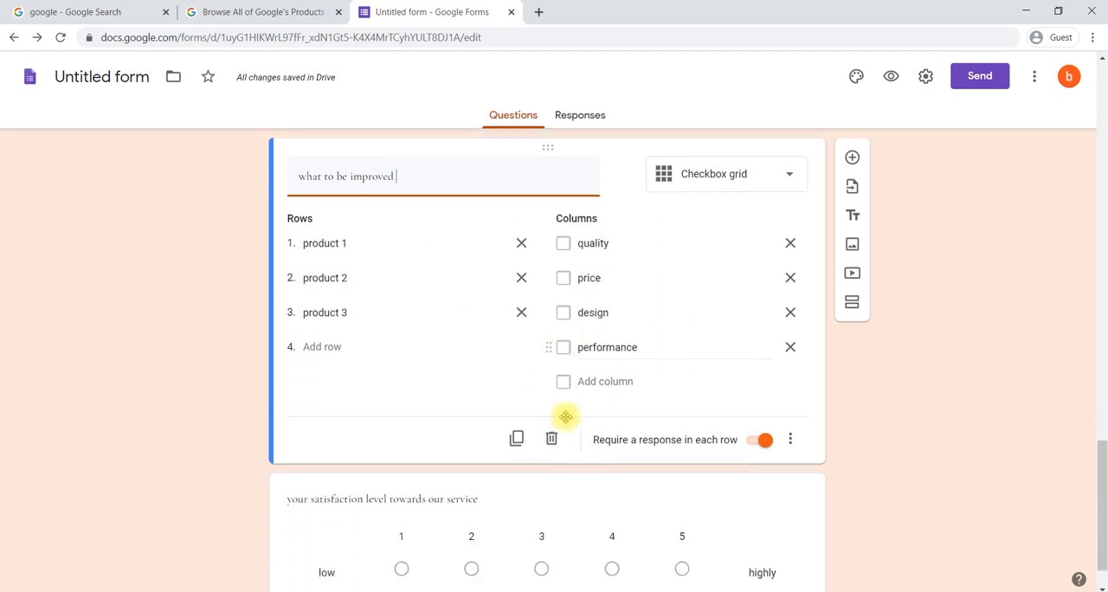
pyautogui.scroll(-1, 568, 423)
# Step: Add a Paragraph question titled "Feedback" below the service satisfaction scale
pyautogui.click(481, 444)
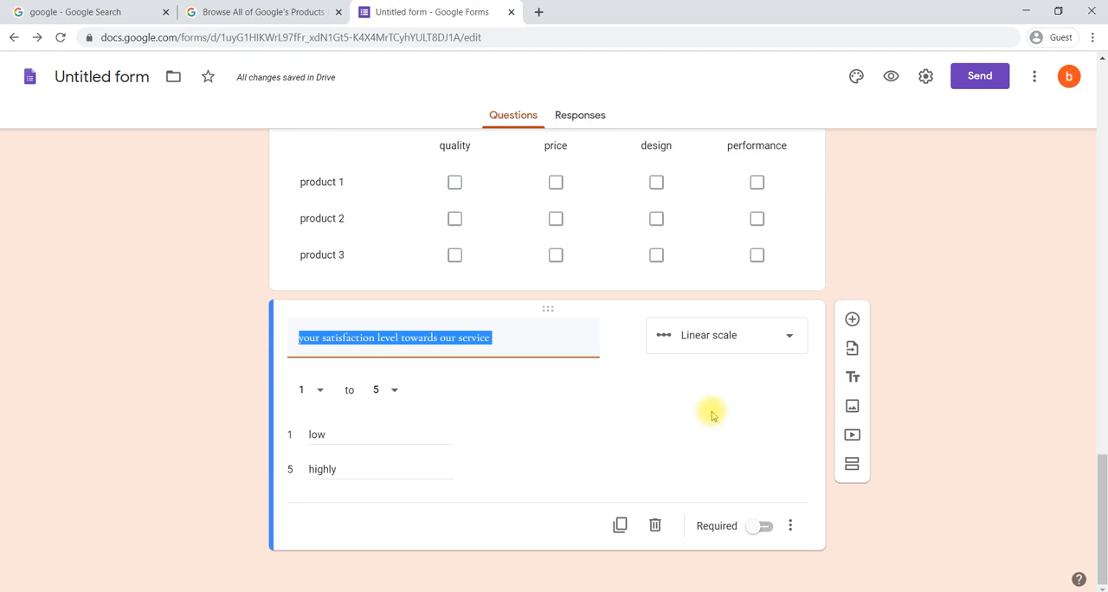
pyautogui.click(853, 320)
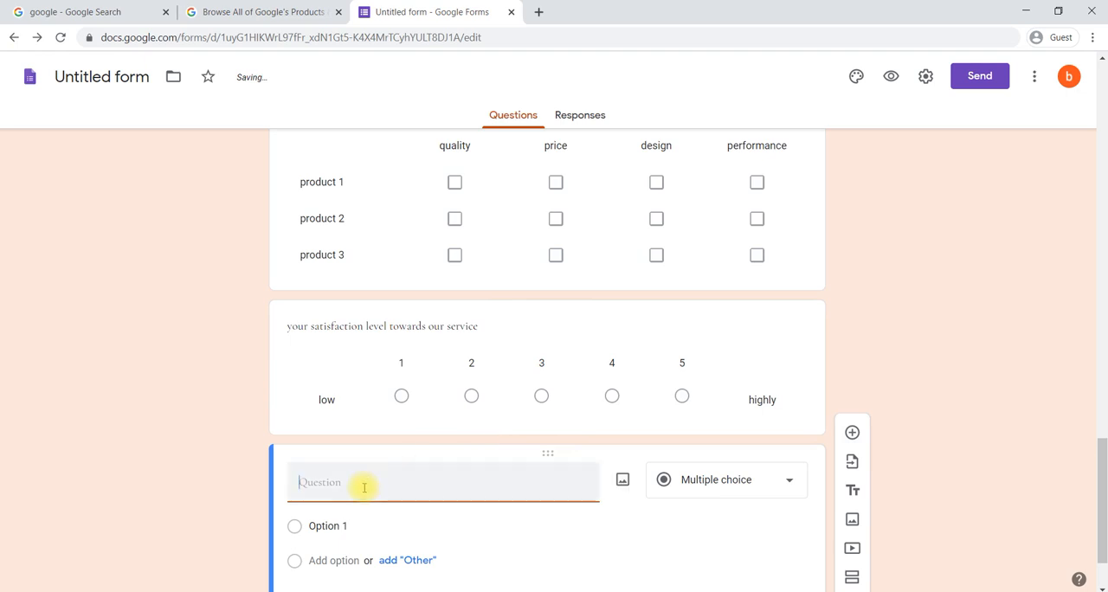
pyautogui.write('Heed ')
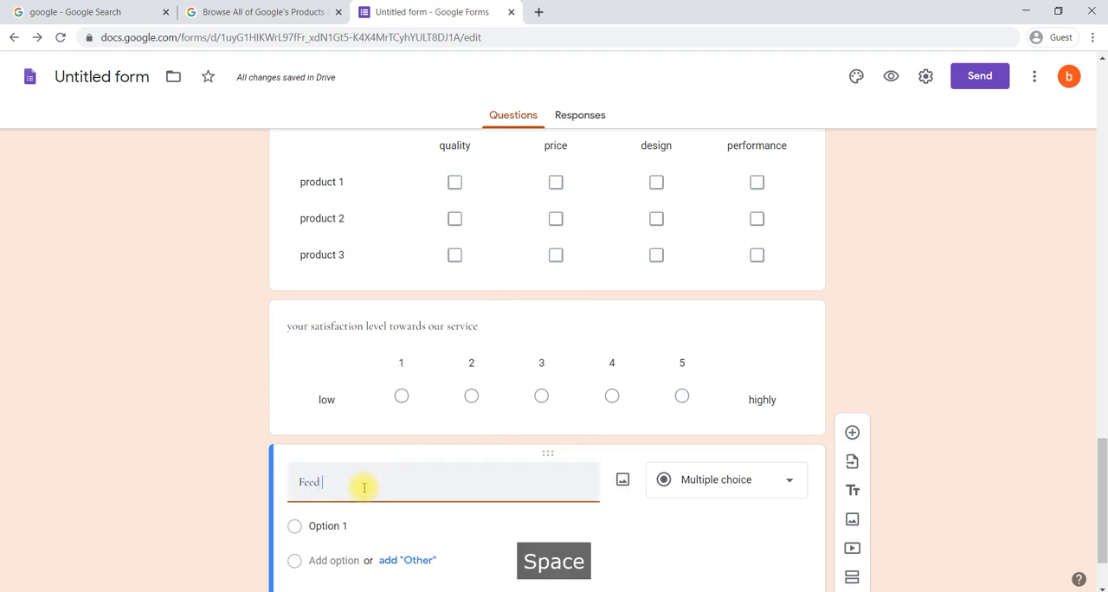
pyautogui.write('ac')
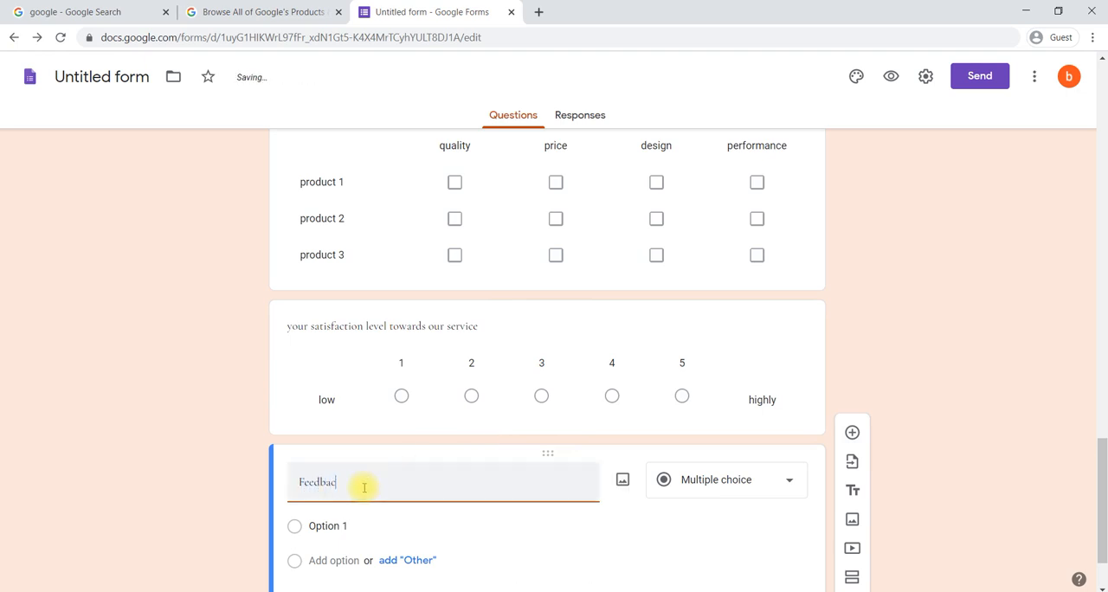
pyautogui.write('k')
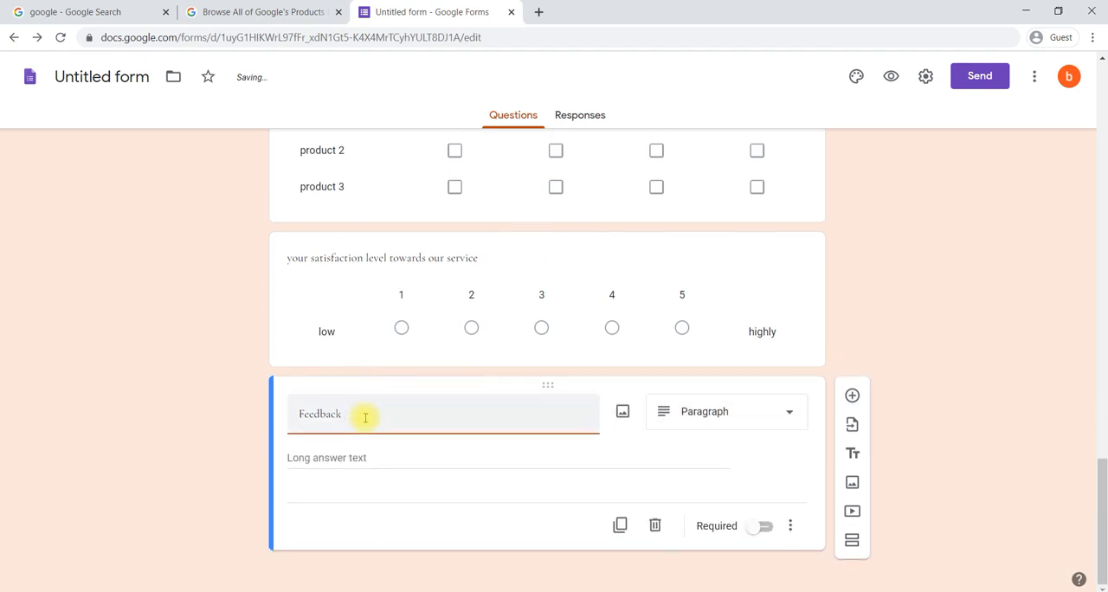
pyautogui.click(703, 414)
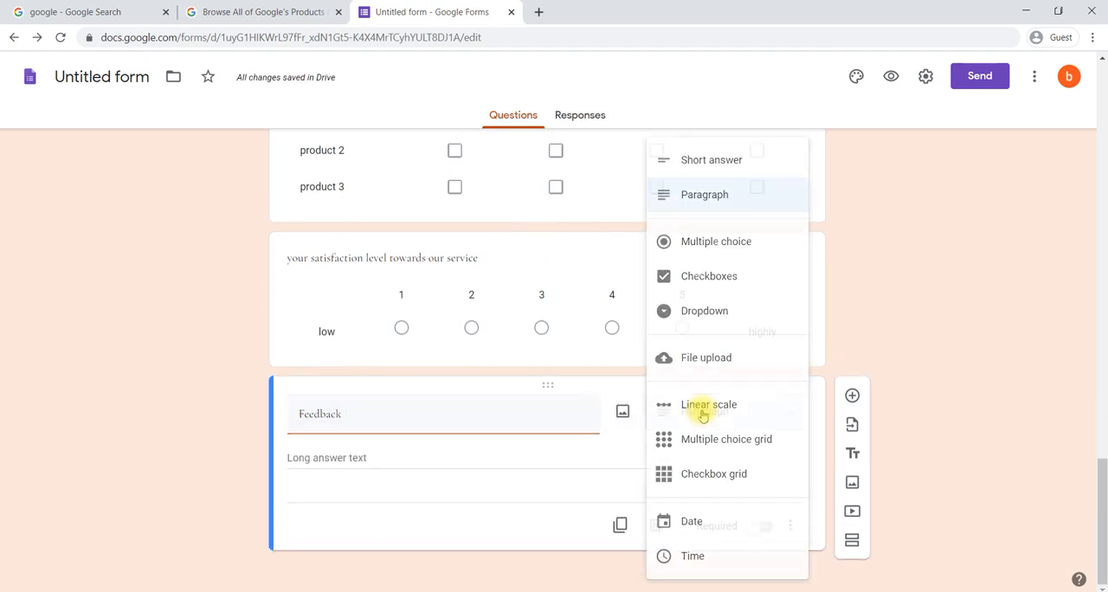
pyautogui.click(728, 204)
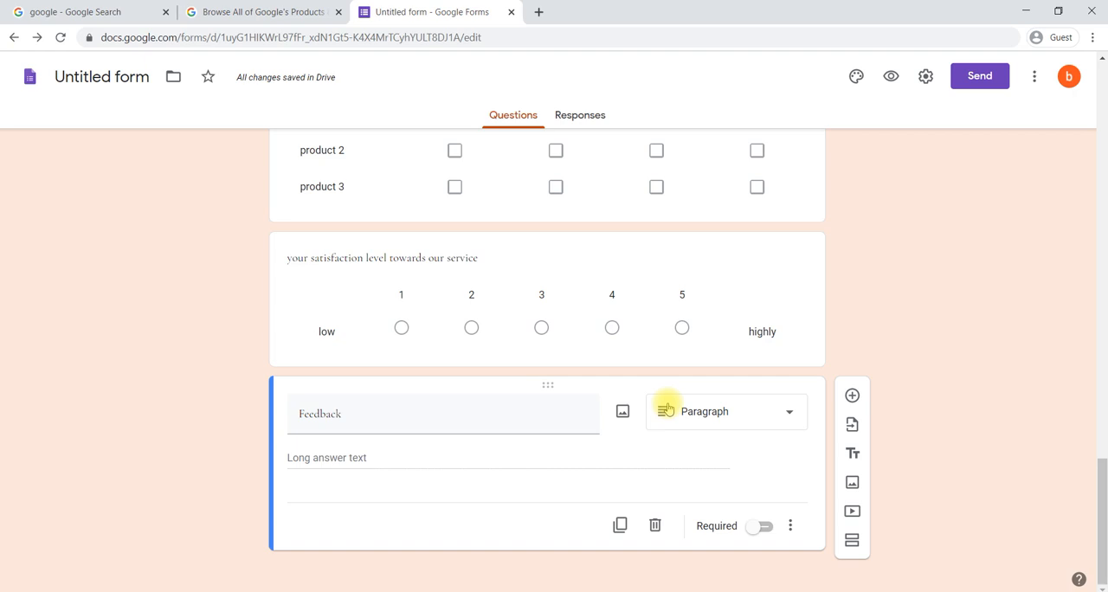
pyautogui.click(705, 423)
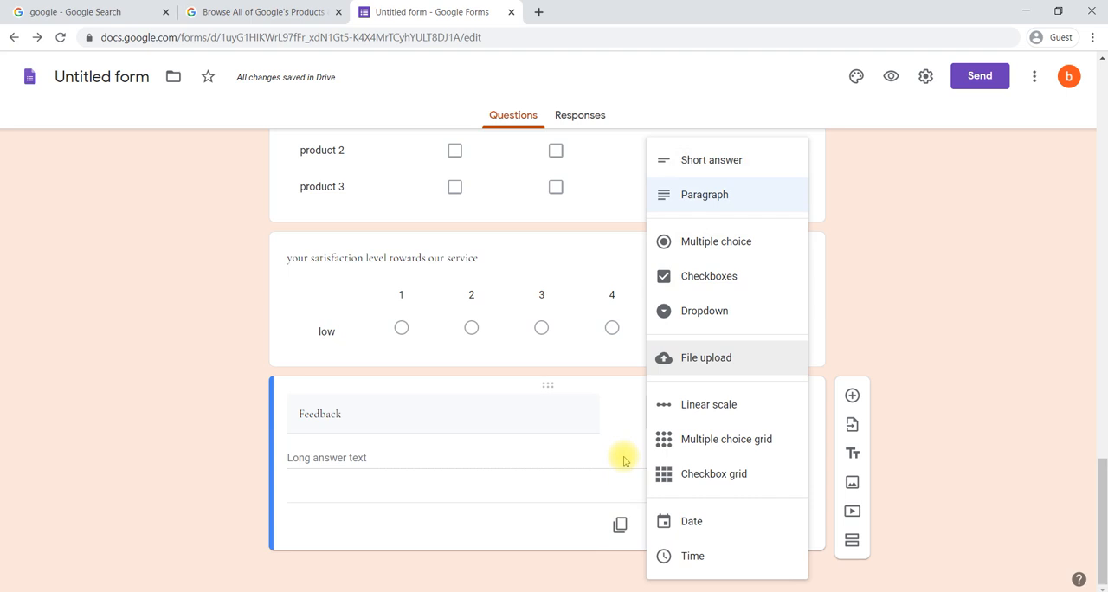
pyautogui.click(624, 458)
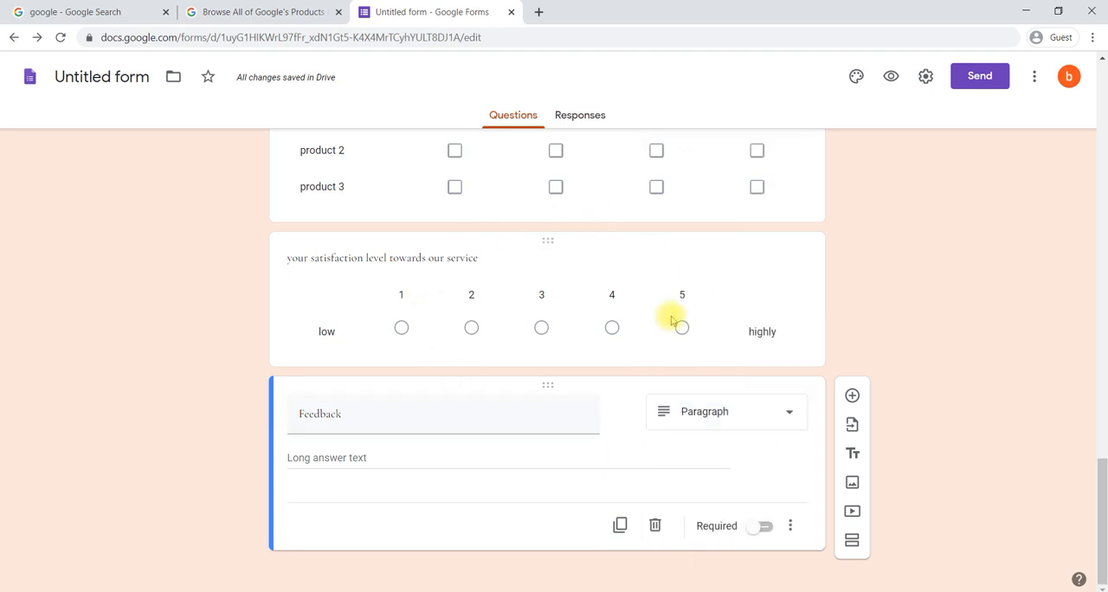
pyautogui.click(759, 419)
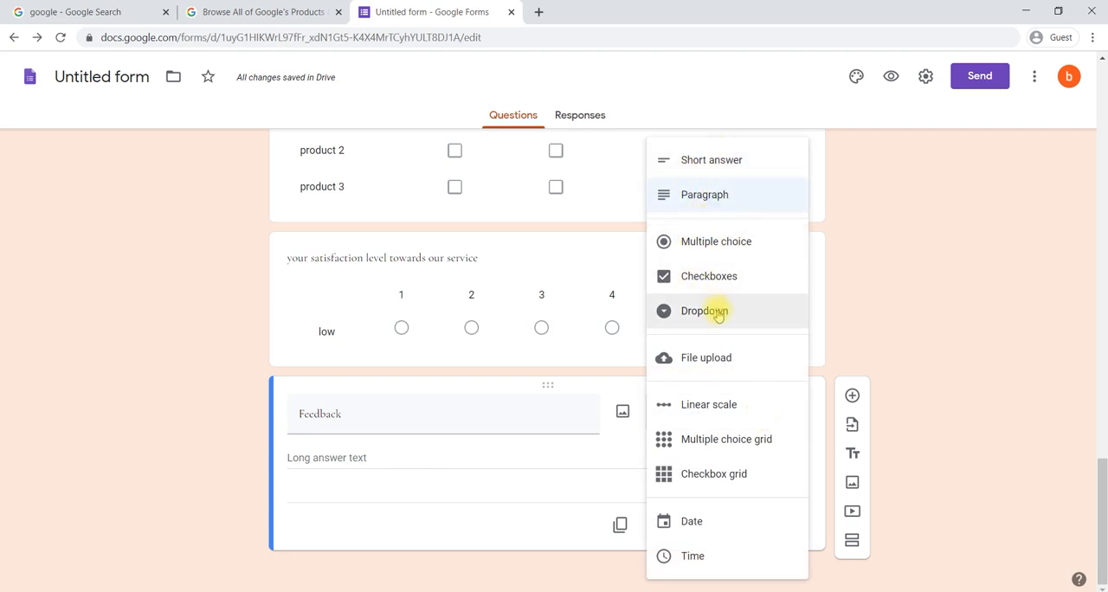
pyautogui.click(582, 376)
# Step: Change the "Where you place order" question to the Dropdown type
pyautogui.scroll(5, 554, 198)
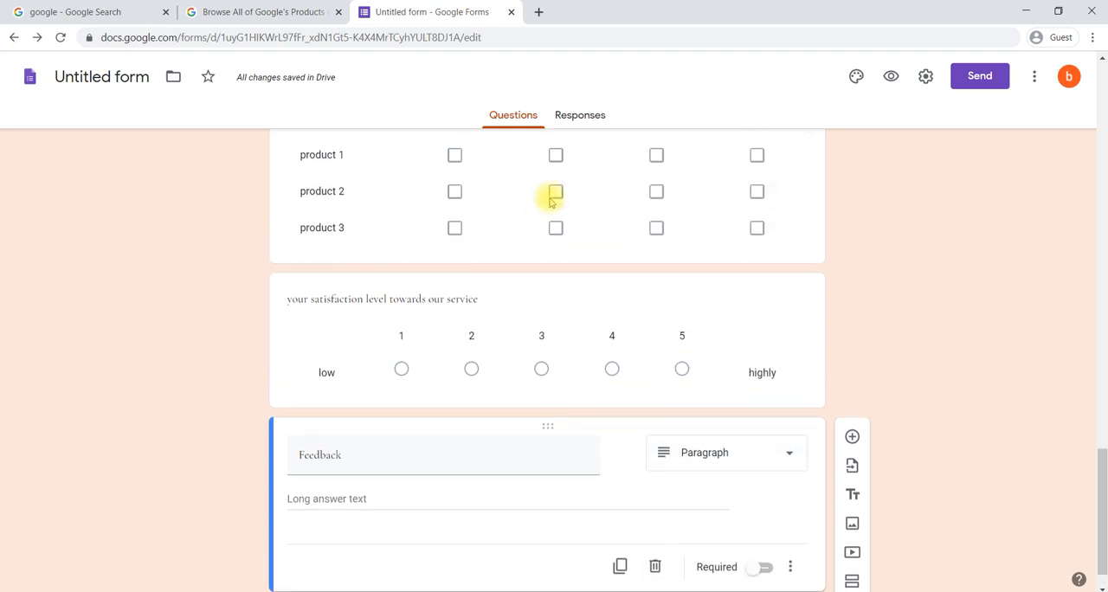
pyautogui.scroll(3, 549, 198)
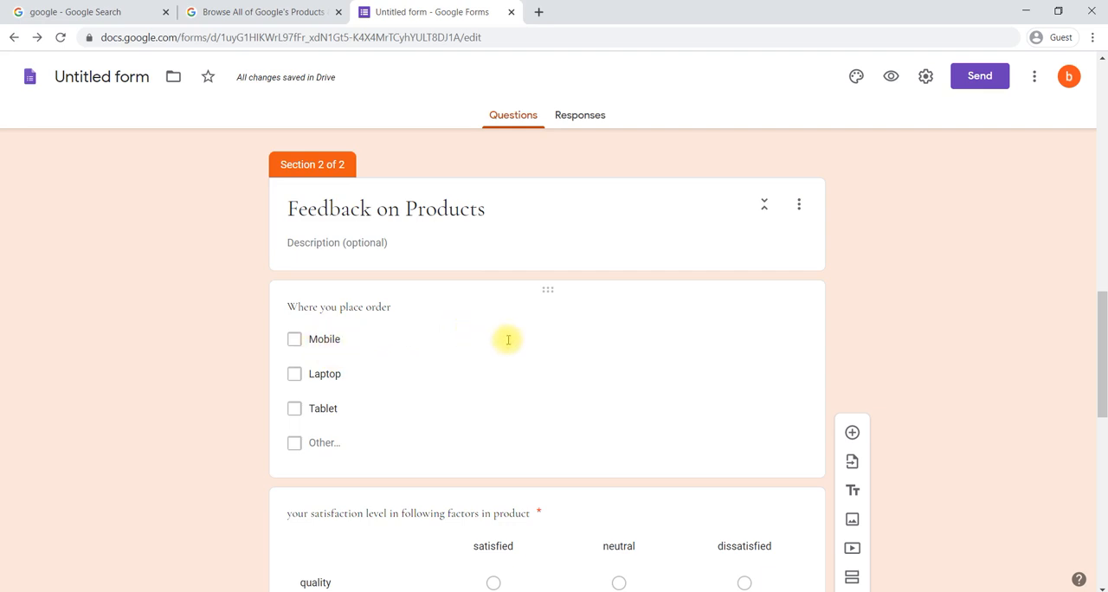
pyautogui.scroll(-1, 527, 367)
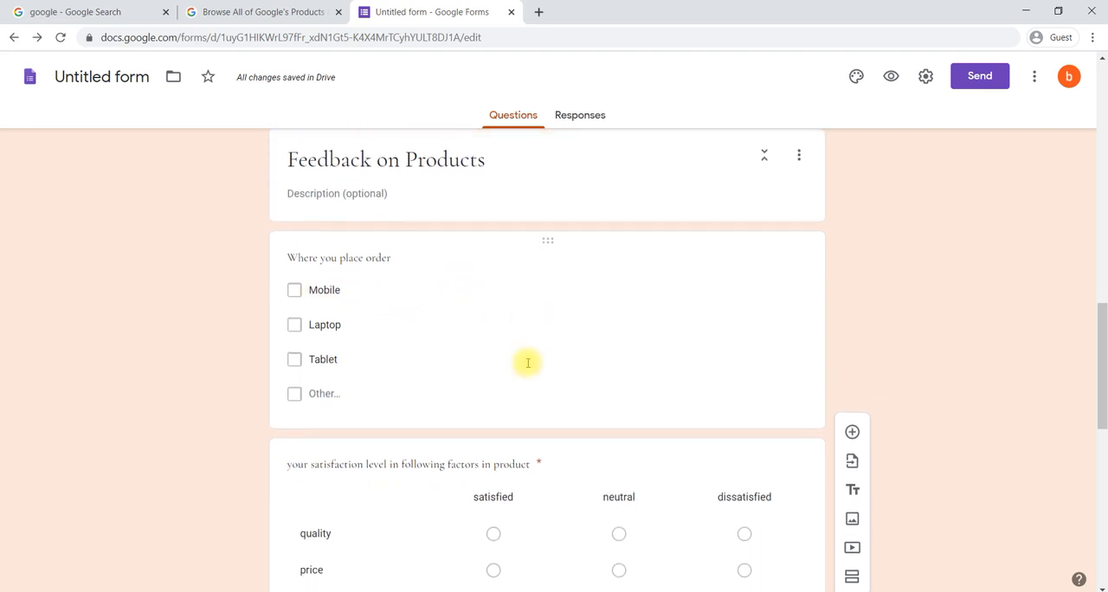
pyautogui.click(439, 266)
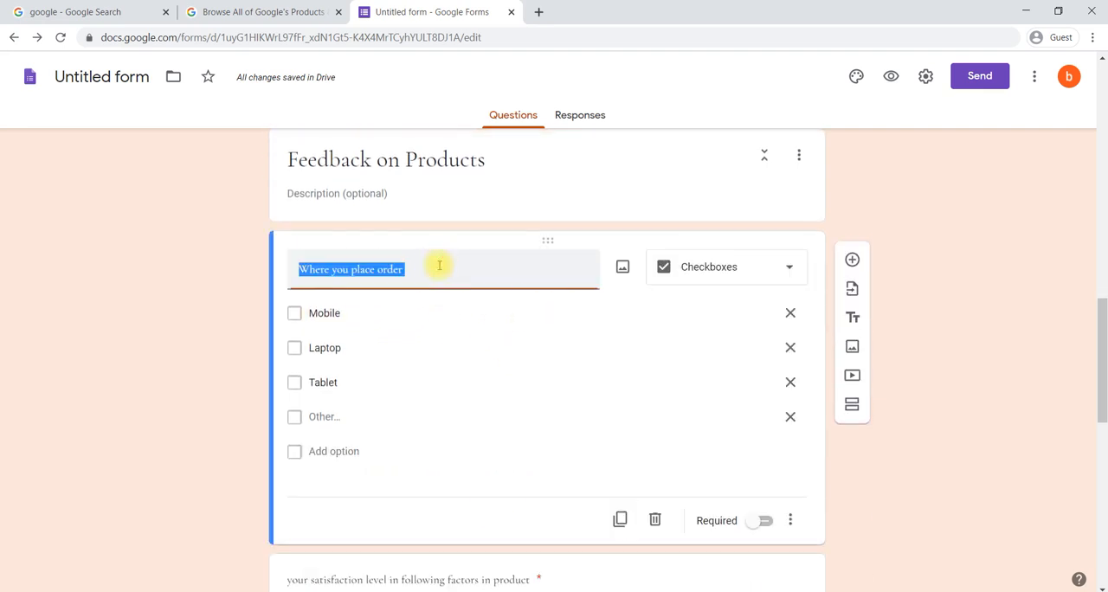
pyautogui.click(708, 281)
pyautogui.click(711, 315)
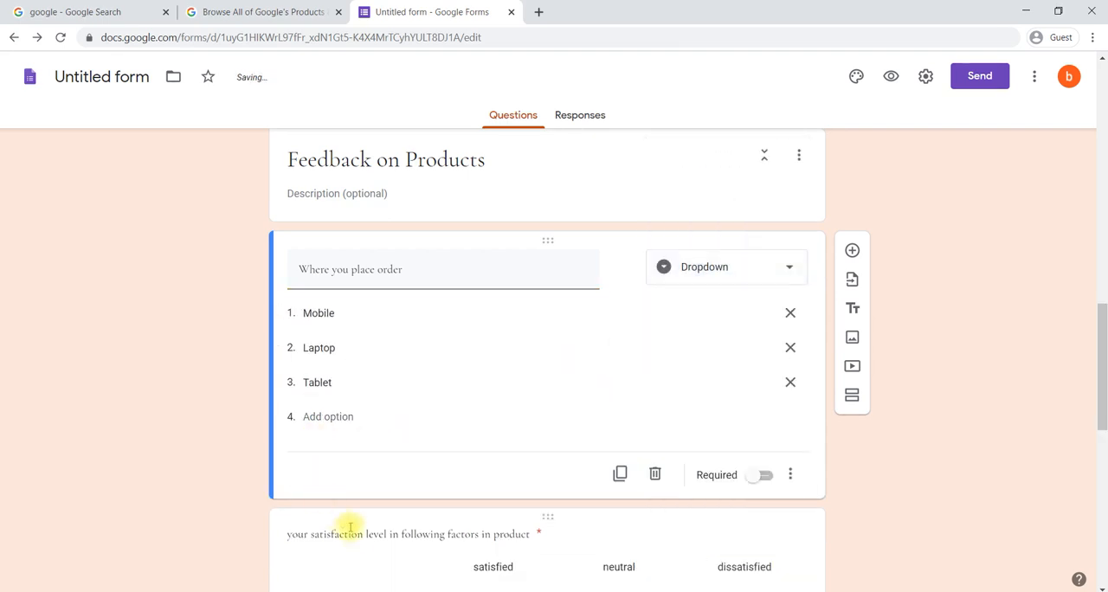
pyautogui.click(358, 536)
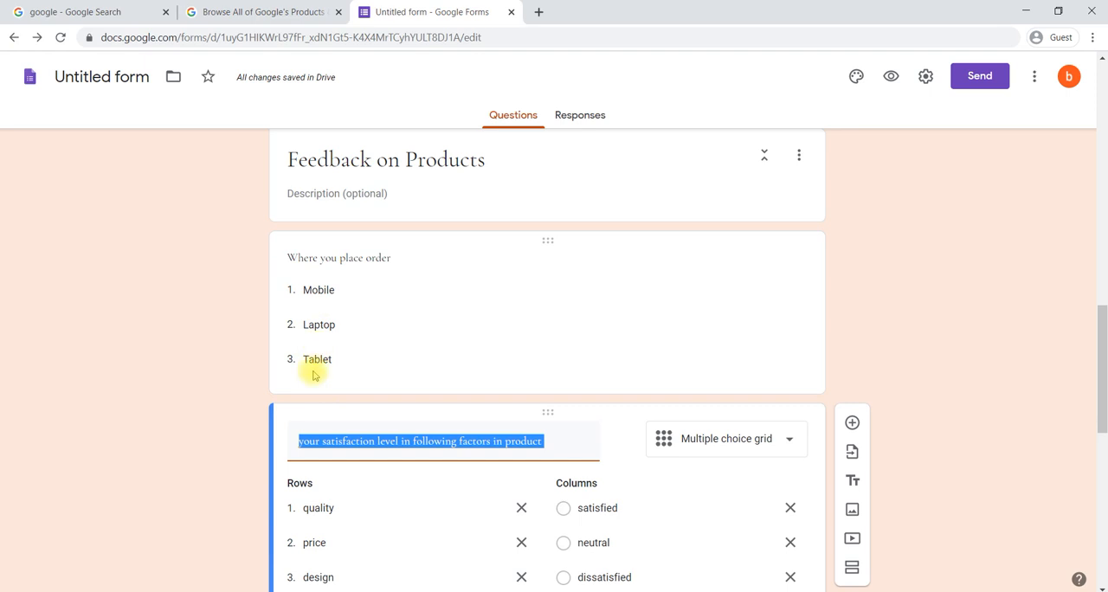
# Step: Switch the "Where you place order" question back to the Checkboxes type
pyautogui.click(358, 301)
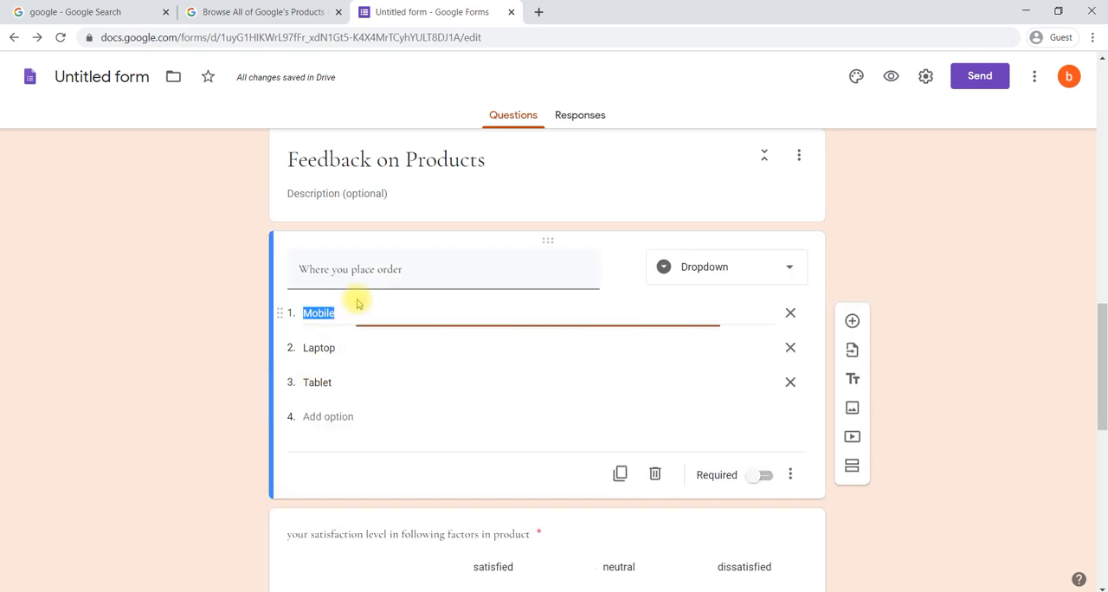
pyautogui.click(699, 265)
pyautogui.click(710, 239)
pyautogui.scroll(-4, 409, 405)
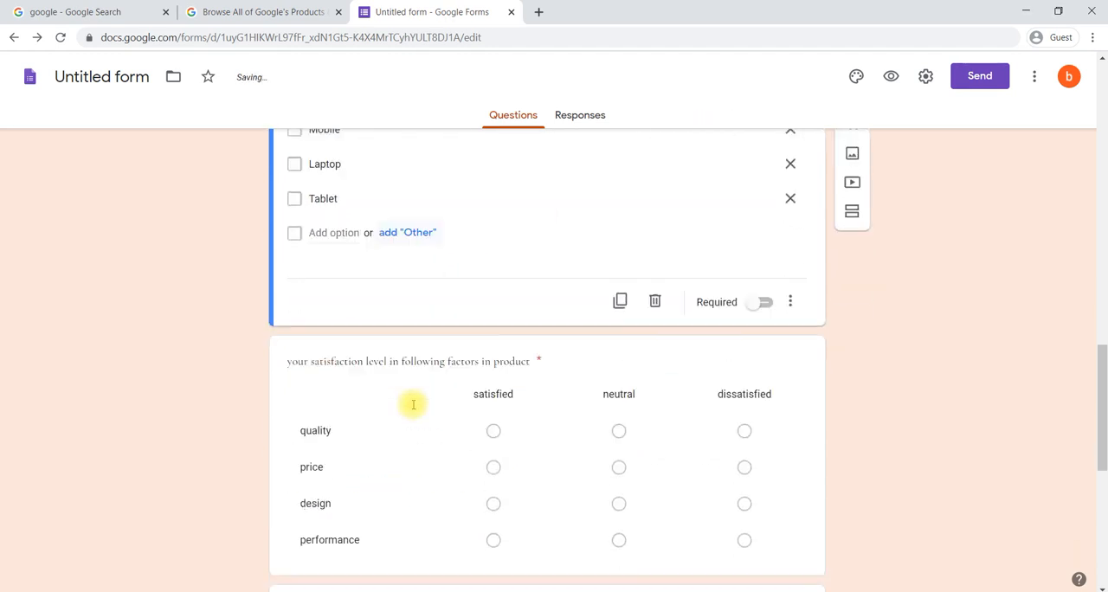
pyautogui.scroll(-4, 412, 409)
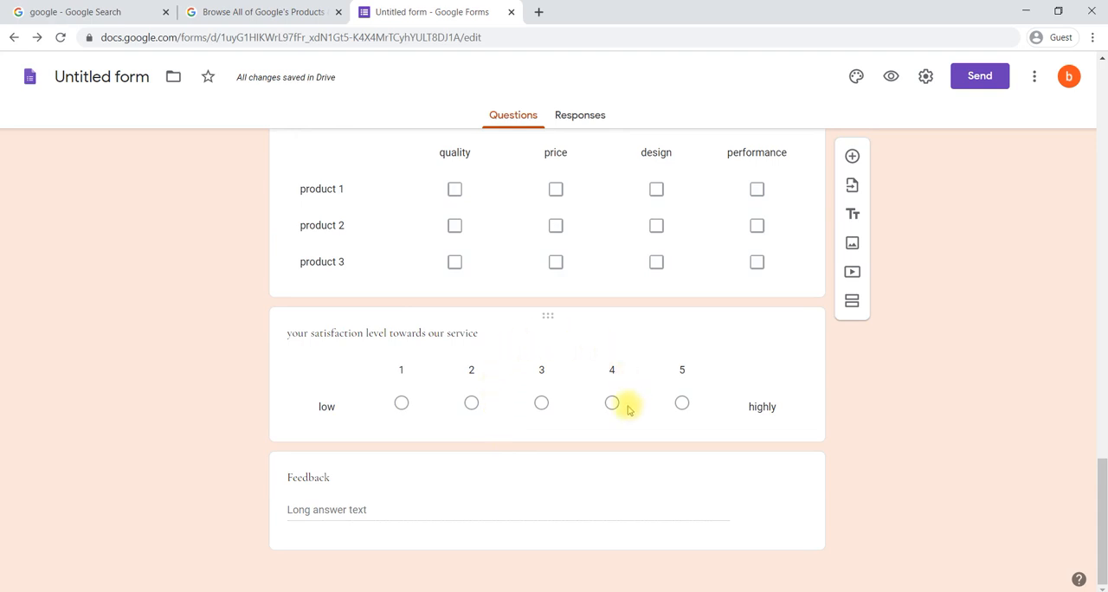
pyautogui.click(594, 476)
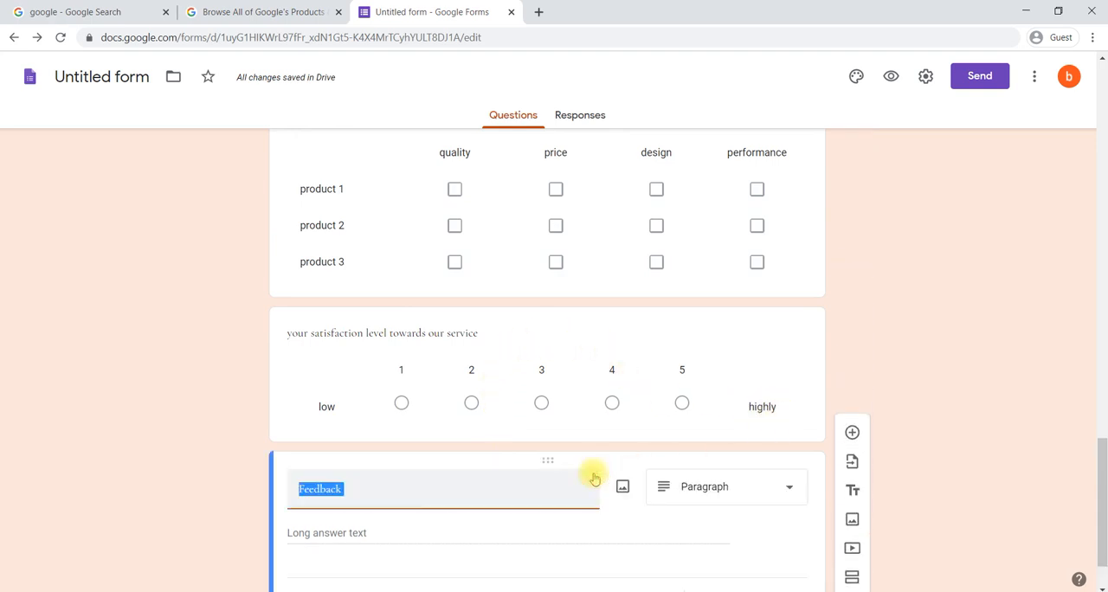
pyautogui.click(746, 487)
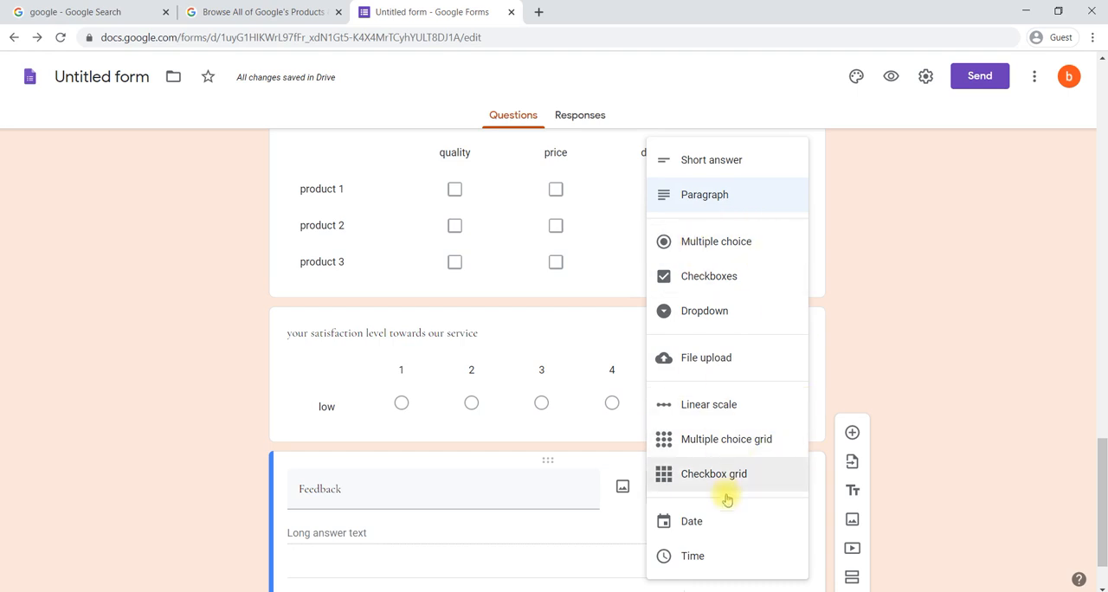
pyautogui.click(870, 381)
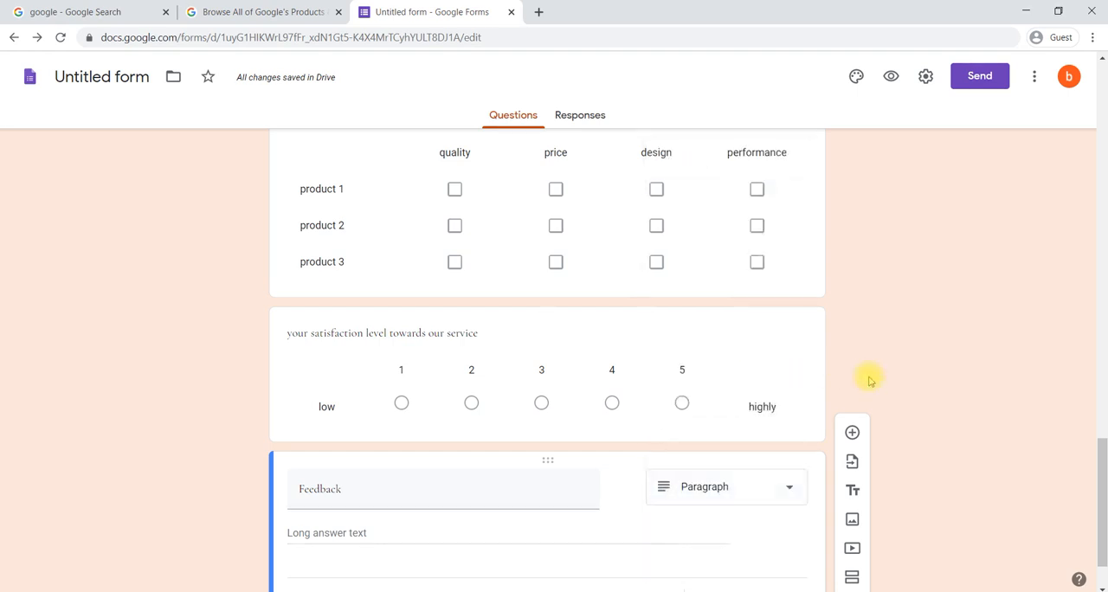